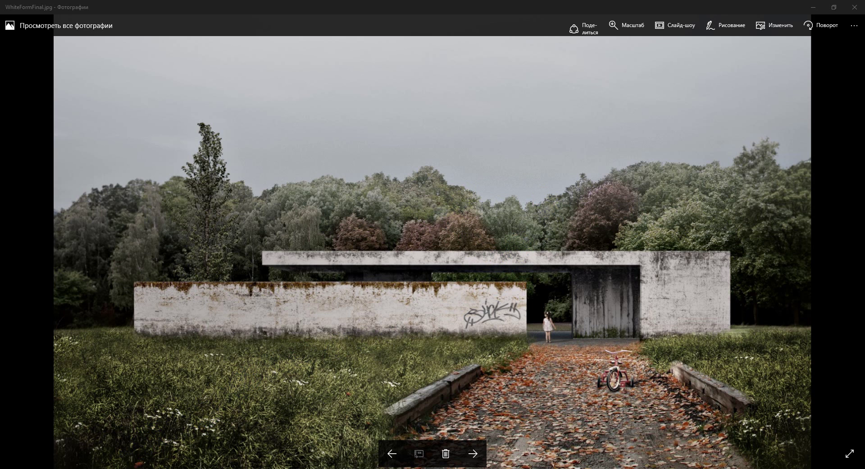
# Open the texture DecalsLeaking0181_2_L.jpg from the DirtLeaking folder in Photoshop as its own document
pyautogui.click(127, 468)
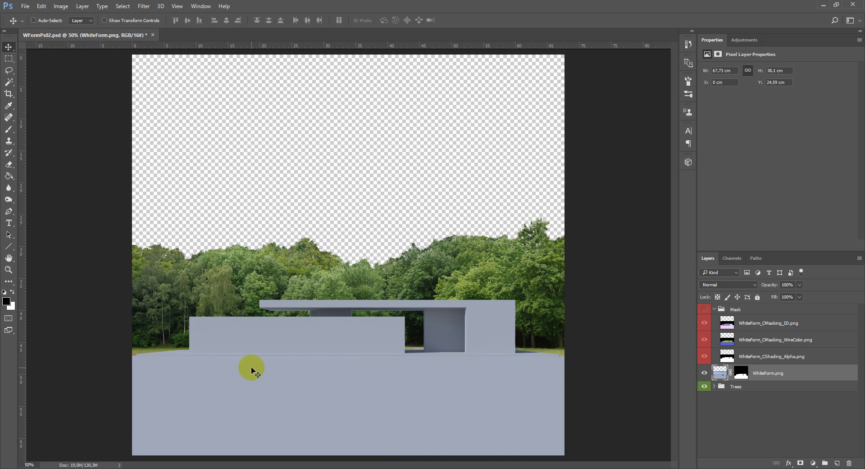
pyautogui.doubleClick(739, 387)
pyautogui.click(207, 396)
pyautogui.moveTo(58, 467)
pyautogui.click(72, 437)
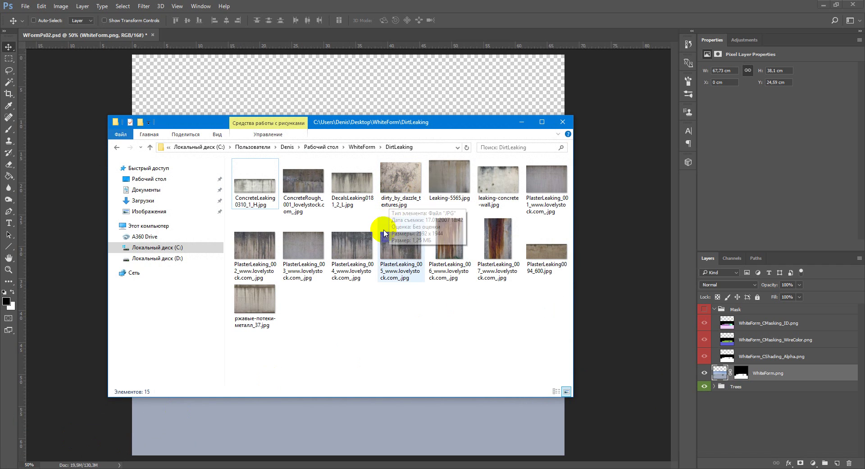
pyautogui.doubleClick(358, 186)
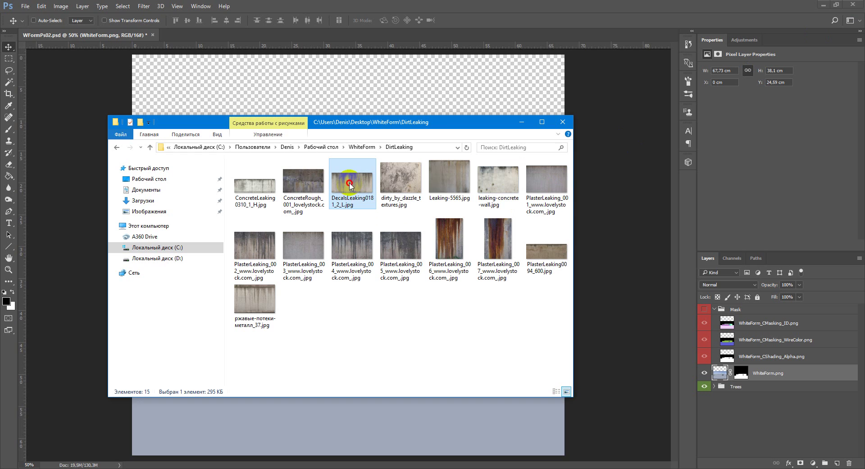
pyautogui.moveTo(351, 188); pyautogui.dragTo(309, 46)
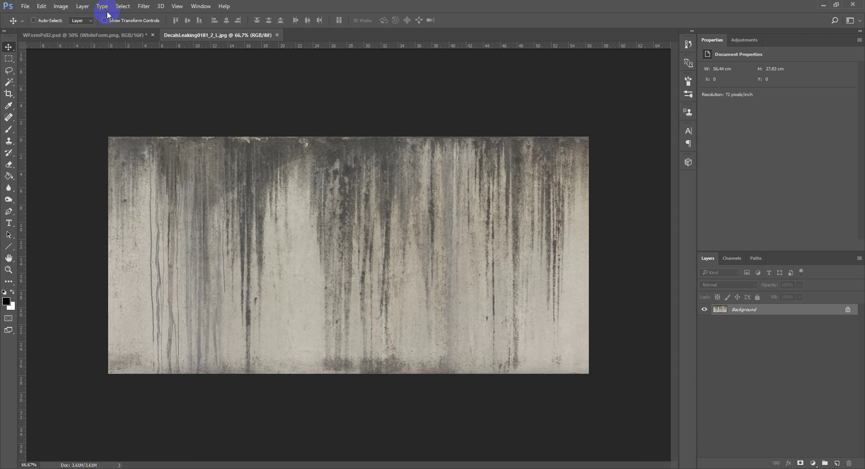
# Select the dark dirt streaks with Color Range, sampling a dark area near the texture's upper edge with fuzziness 29
pyautogui.click(123, 6)
pyautogui.click(158, 91)
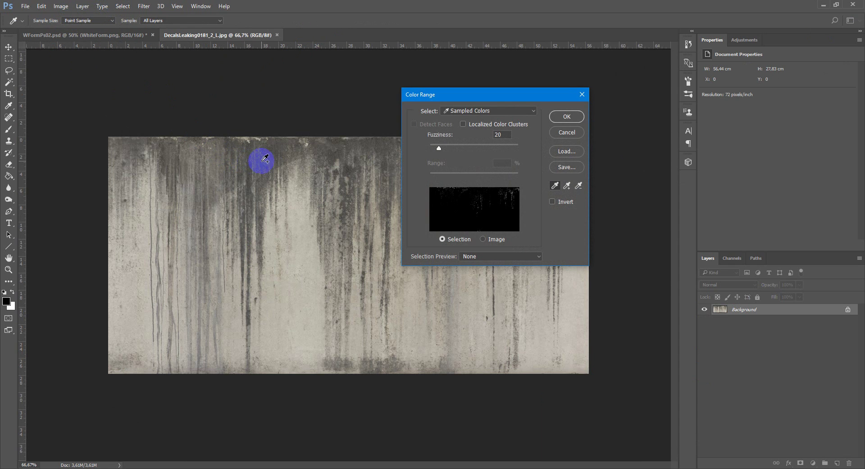
pyautogui.click(282, 155)
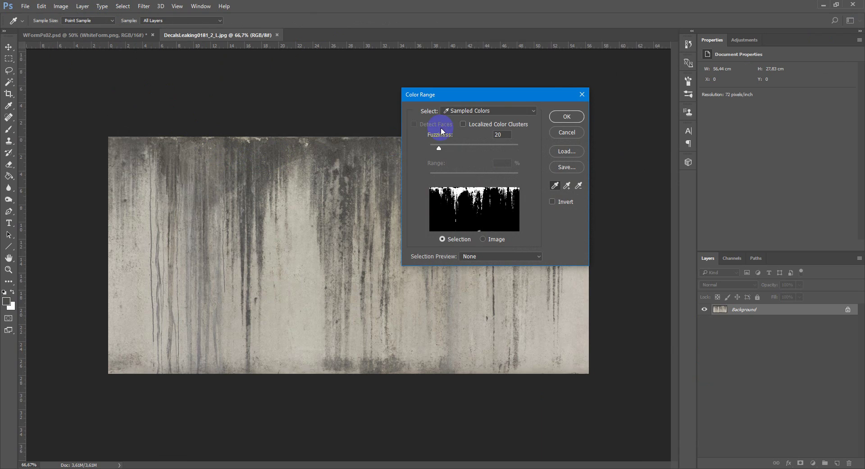
pyautogui.click(443, 147)
pyautogui.click(567, 116)
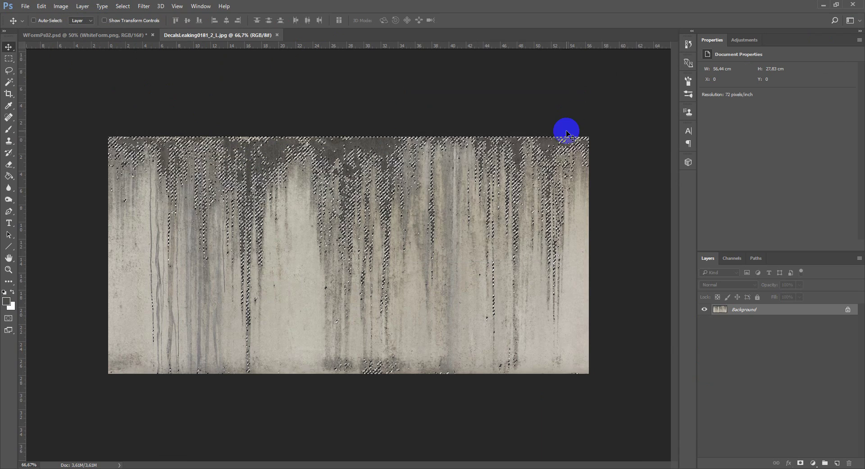
pyautogui.press('v')
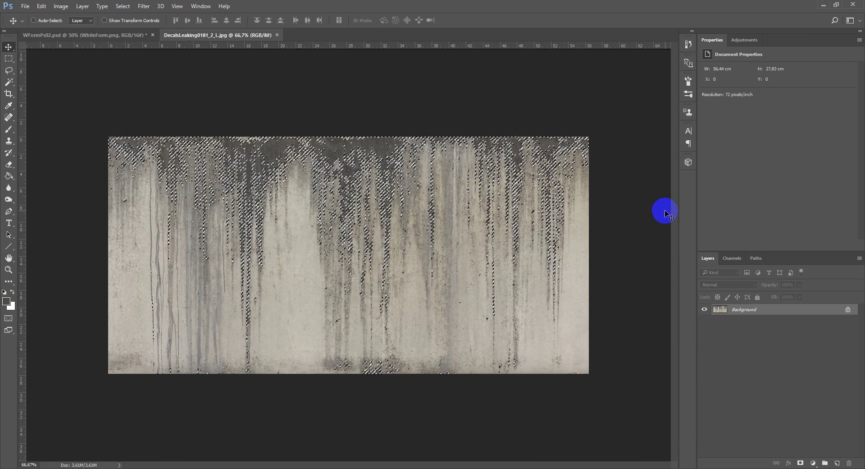
# Refine the streak selection with Color Range, sampling a lighter streak at fuzziness 3, and turn it into a layer mask
pyautogui.click(123, 7)
pyautogui.click(149, 92)
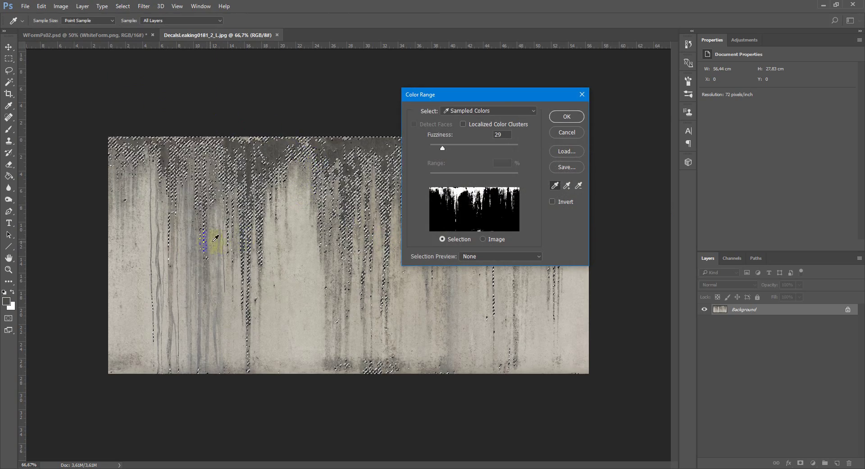
pyautogui.click(171, 271)
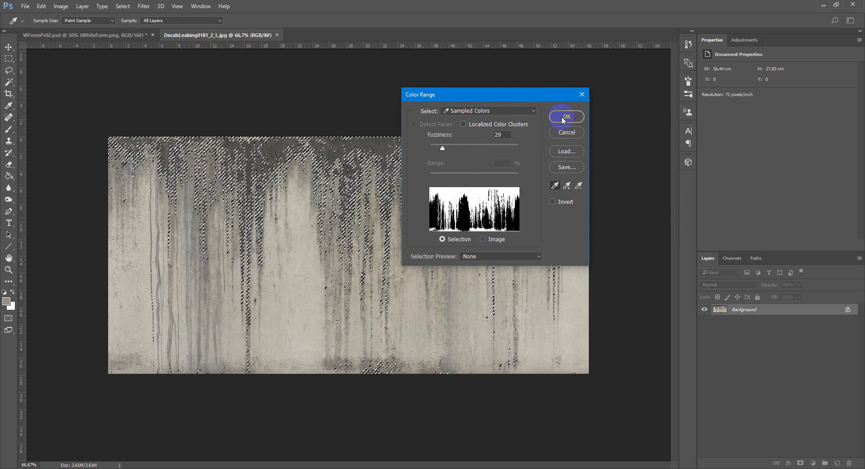
pyautogui.moveTo(442, 148); pyautogui.dragTo(432, 151)
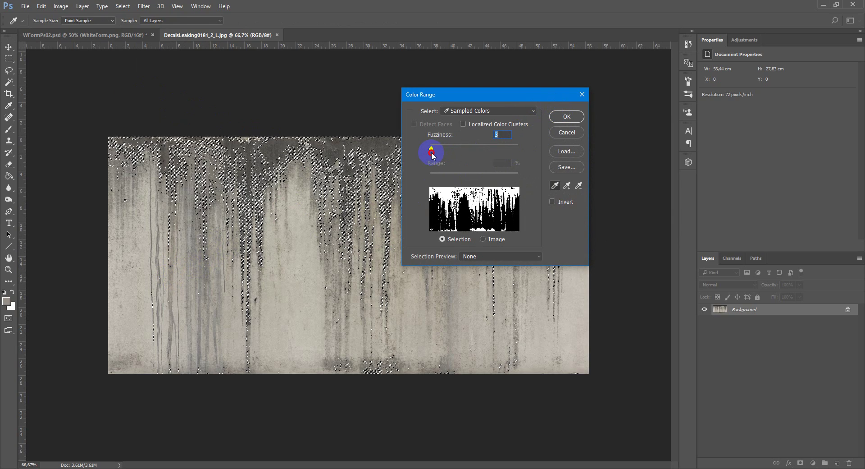
pyautogui.click(564, 117)
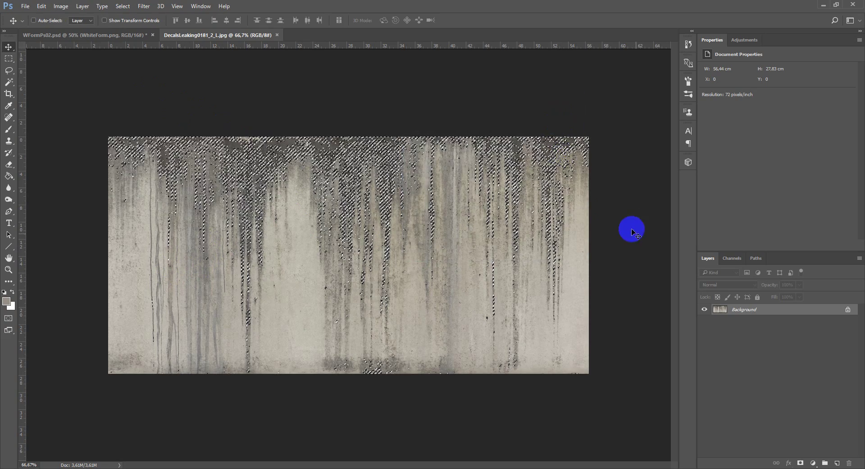
pyautogui.click(800, 462)
# Set up a soft round brush of 191 px in Overlay mode for painting on the layer mask
pyautogui.press('b')
pyautogui.moveTo(411, 234); pyautogui.dragTo(404, 233)
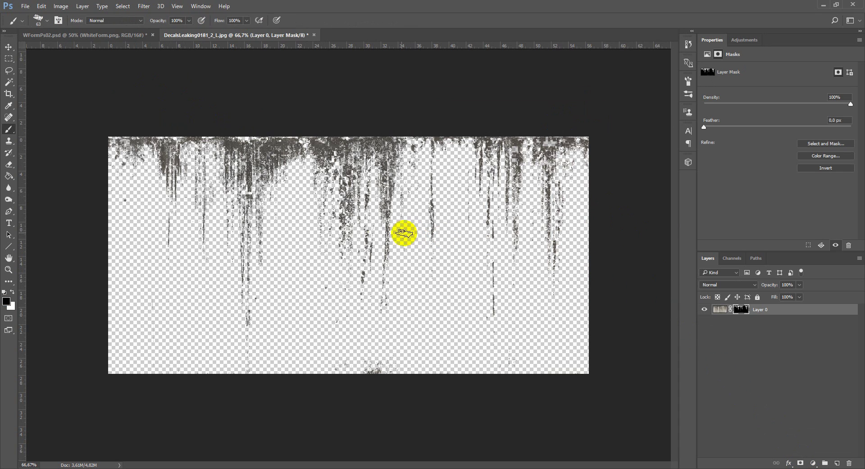
pyautogui.moveTo(117, 21); pyautogui.dragTo(108, 120)
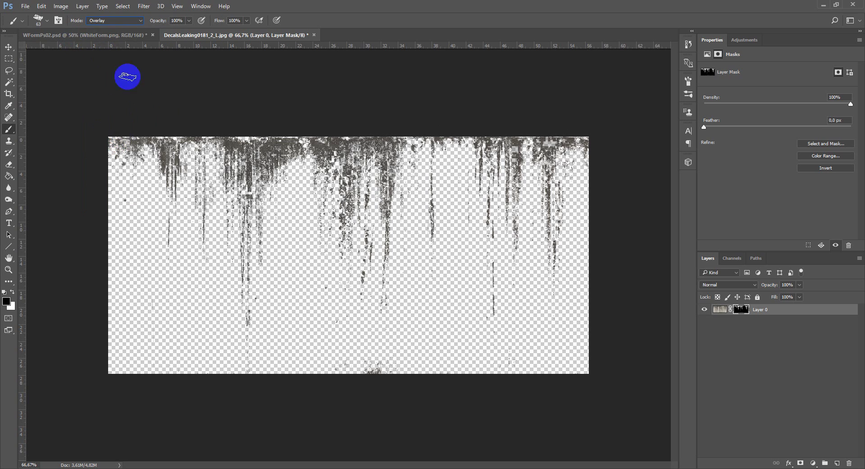
pyautogui.click(41, 20)
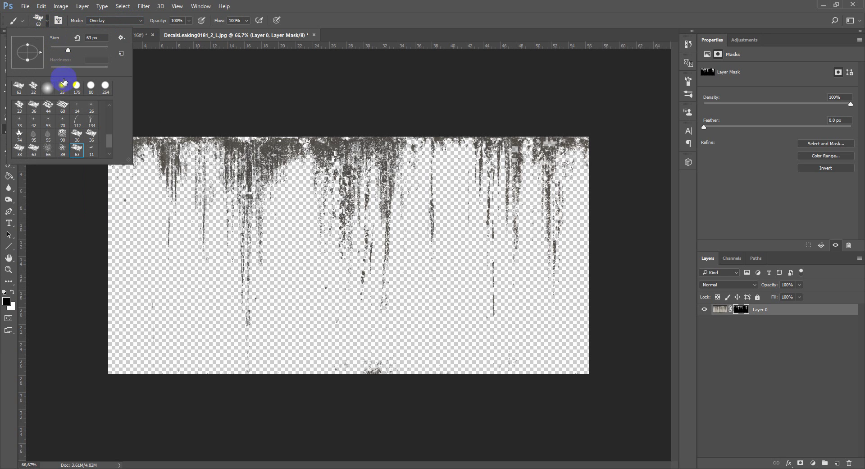
pyautogui.click(47, 20)
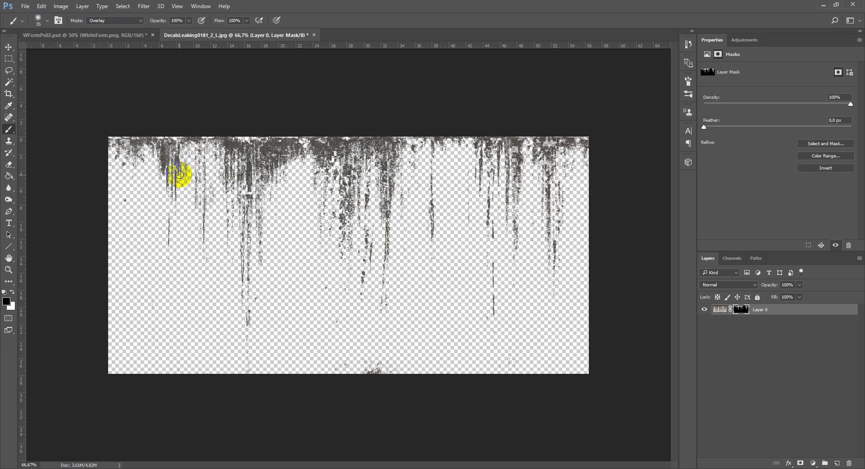
pyautogui.keyDown('alt'); pyautogui.rightClick(230, 229); pyautogui.keyUp('alt')
pyautogui.moveTo(230, 230)
pyautogui.mouseDown()
pyautogui.moveTo(272, 228)
pyautogui.moveTo(256, 215)
pyautogui.moveTo(242, 296)
pyautogui.mouseUp()
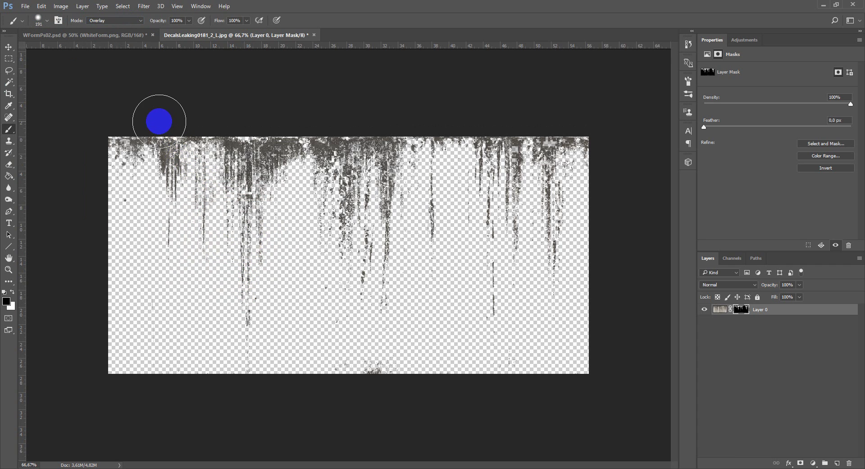
# Paint white over the dirt streaks on Layer 0's mask to strengthen them
pyautogui.moveTo(207, 200)
pyautogui.mouseDown()
pyautogui.moveTo(215, 217)
pyautogui.moveTo(240, 222)
pyautogui.mouseUp()
pyautogui.click(12, 293)
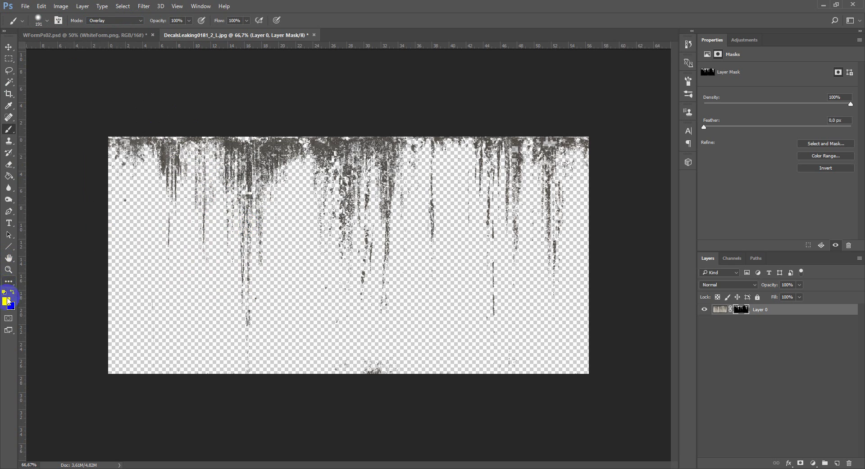
pyautogui.moveTo(143, 159); pyautogui.dragTo(110, 135)
pyautogui.click(741, 310)
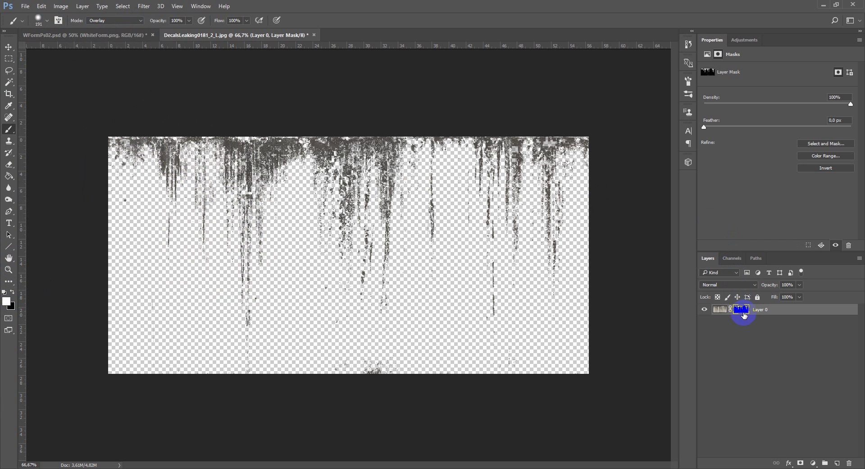
pyautogui.moveTo(167, 153)
pyautogui.mouseDown()
pyautogui.moveTo(339, 143)
pyautogui.moveTo(228, 174)
pyautogui.moveTo(180, 116)
pyautogui.moveTo(234, 231)
pyautogui.moveTo(251, 246)
pyautogui.moveTo(359, 145)
pyautogui.moveTo(372, 206)
pyautogui.moveTo(396, 251)
pyautogui.moveTo(512, 253)
pyautogui.moveTo(529, 110)
pyautogui.moveTo(572, 180)
pyautogui.moveTo(564, 231)
pyautogui.moveTo(375, 359)
pyautogui.moveTo(248, 124)
pyautogui.moveTo(86, 143)
pyautogui.moveTo(306, 335)
pyautogui.mouseUp()
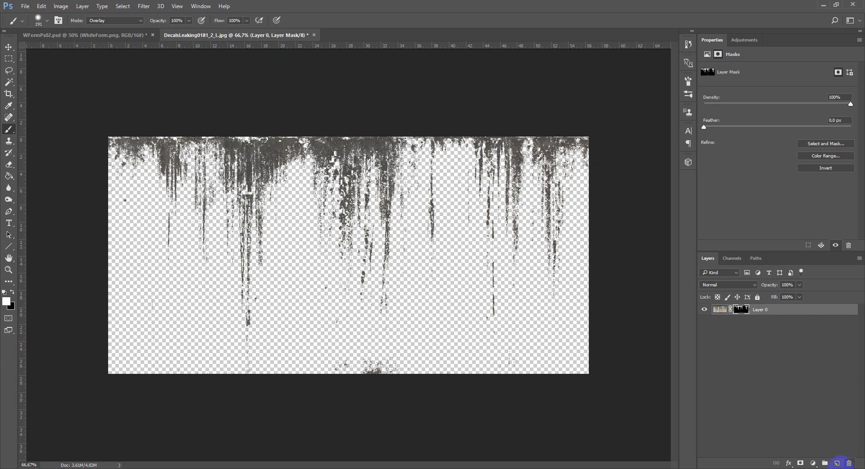
# Merge the visible dirt streaks into a new layer and copy that layer into WFormPs02.psd despite the different bit depth
pyautogui.click(836, 462)
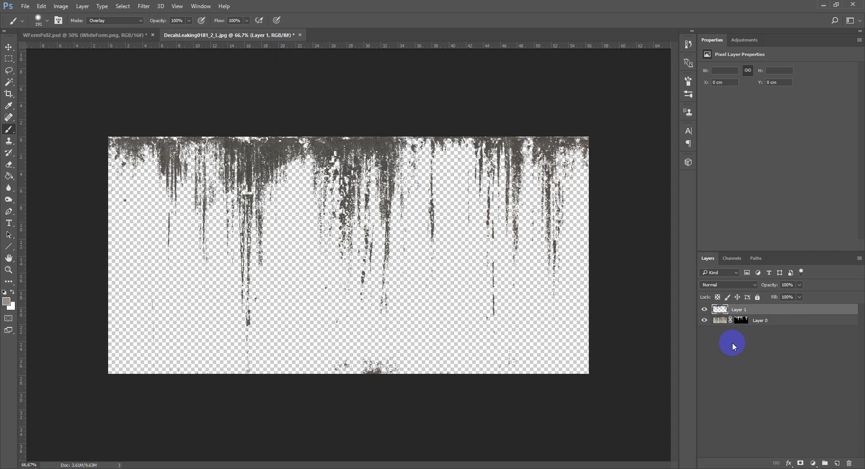
pyautogui.click(704, 309)
pyautogui.moveTo(264, 35); pyautogui.dragTo(295, 80)
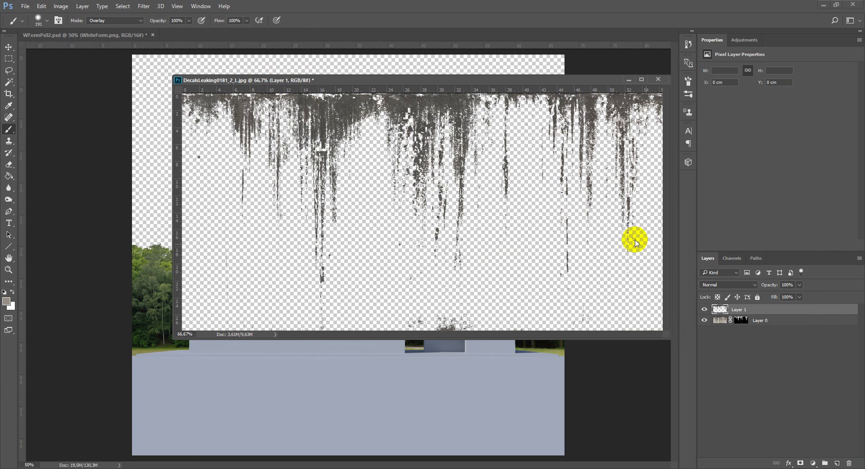
pyautogui.moveTo(720, 309); pyautogui.dragTo(344, 386)
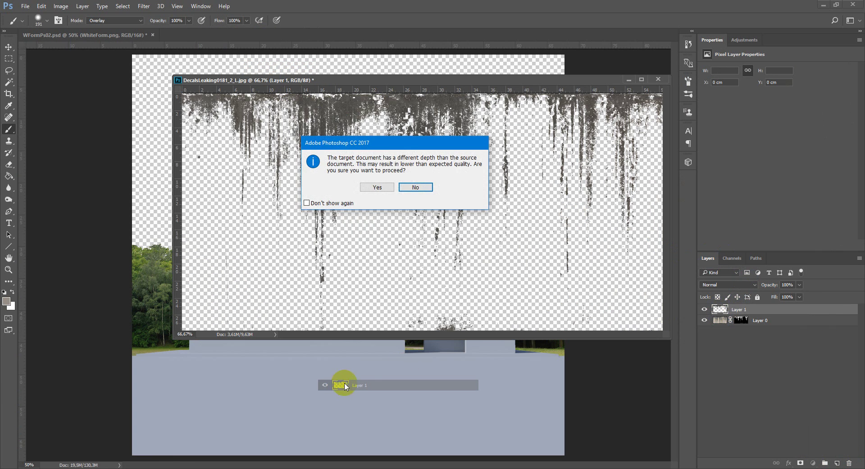
pyautogui.click(377, 187)
pyautogui.moveTo(206, 78); pyautogui.dragTo(201, 33)
pyautogui.click(87, 35)
# Group the copied dirt layer, name the group DirtWalls and give it a red colour label
pyautogui.click(764, 375)
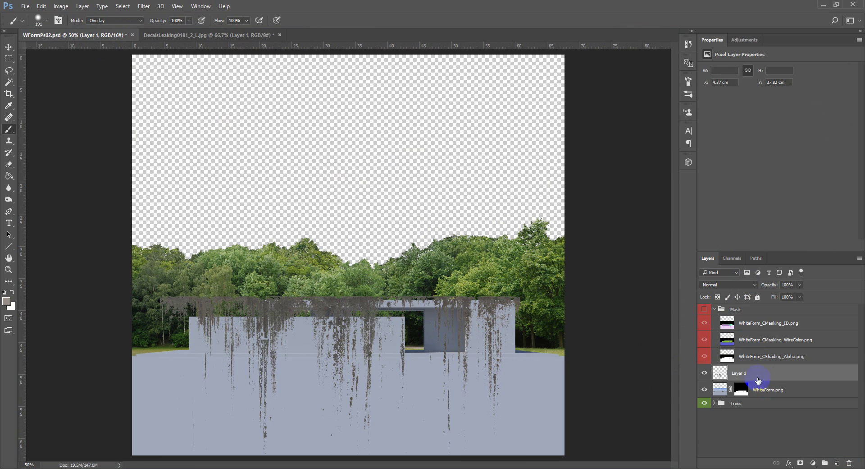
pyautogui.hotkey('ctrl', 'g')
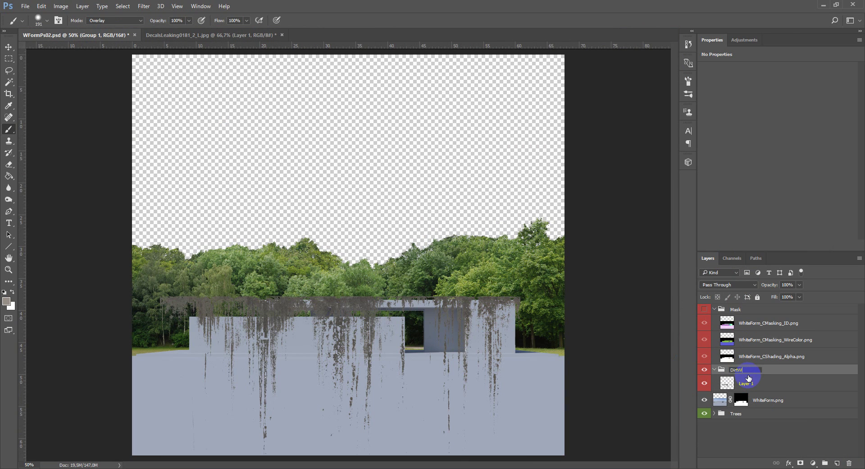
pyautogui.write('ls')
pyautogui.press('Return')
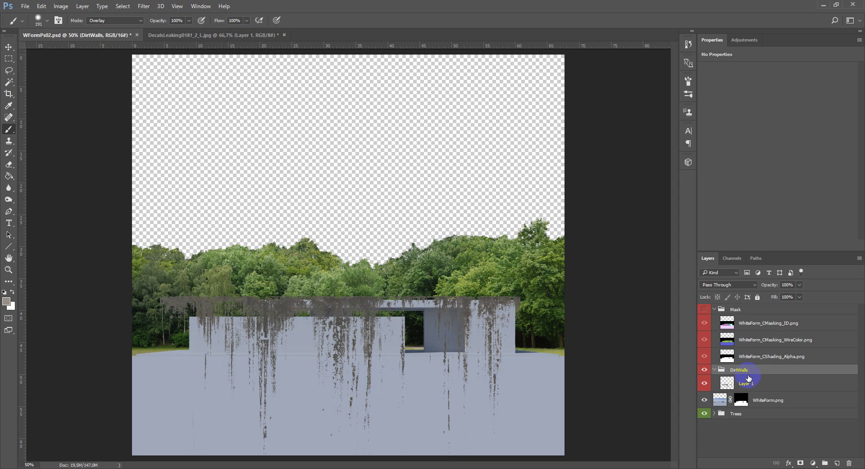
# Set the blend mode of the dirt layer in the DirtWalls group to Multiply
pyautogui.click(755, 390)
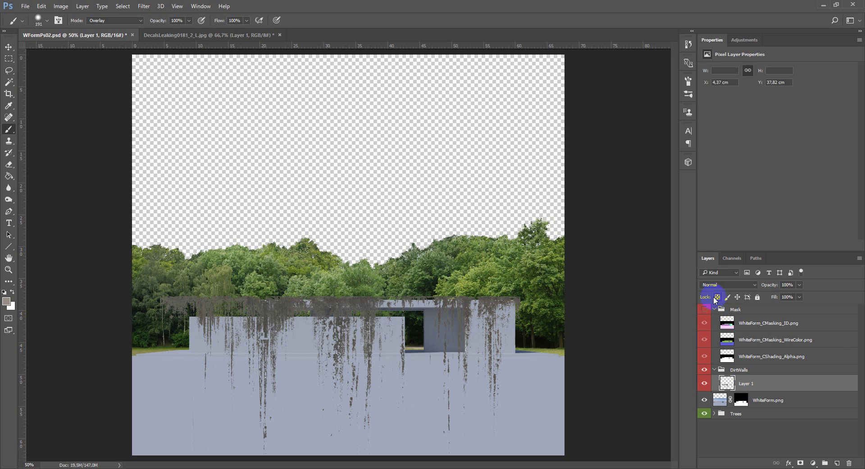
pyautogui.click(724, 286)
pyautogui.click(724, 287)
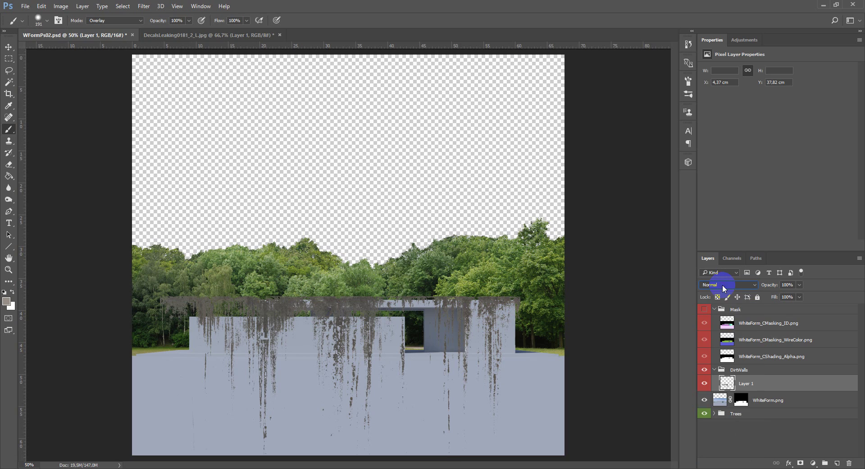
pyautogui.click(723, 285)
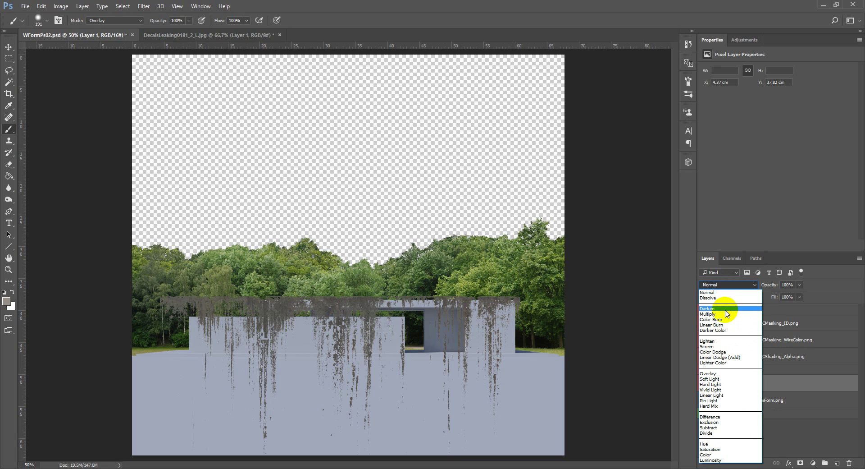
pyautogui.click(726, 314)
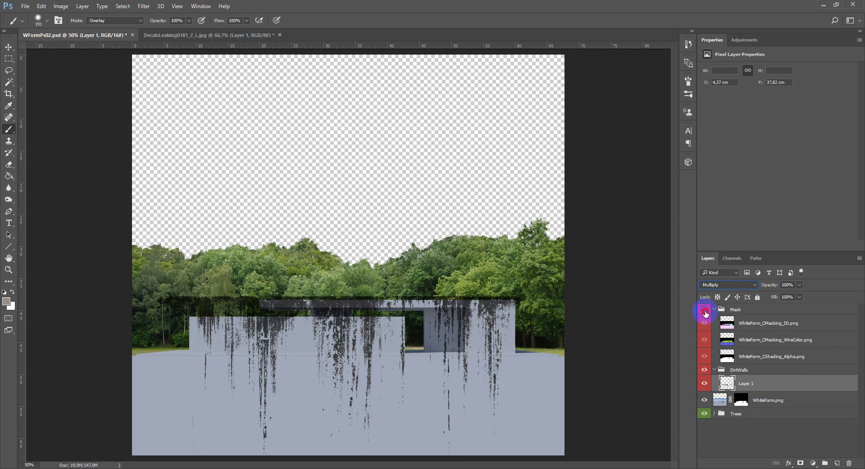
# Show the Mask group and select the cyan recessed wall on WhiteForm_CMasking_ID.png with the Magic Wand
pyautogui.click(705, 310)
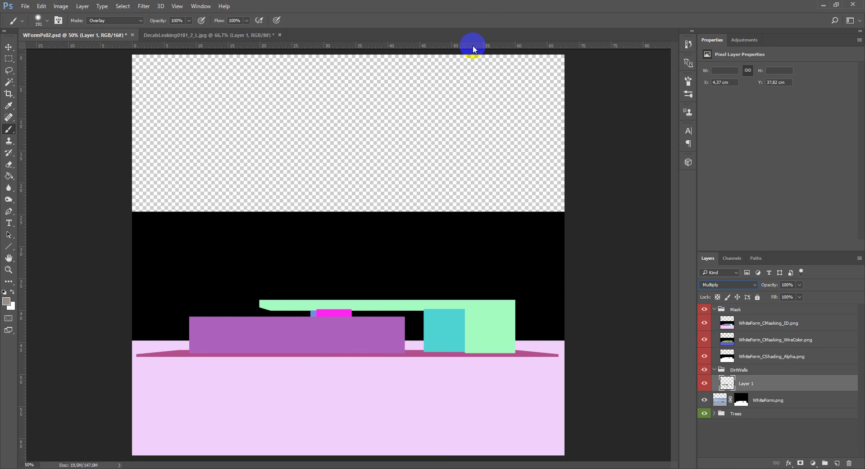
pyautogui.click(726, 336)
pyautogui.click(725, 325)
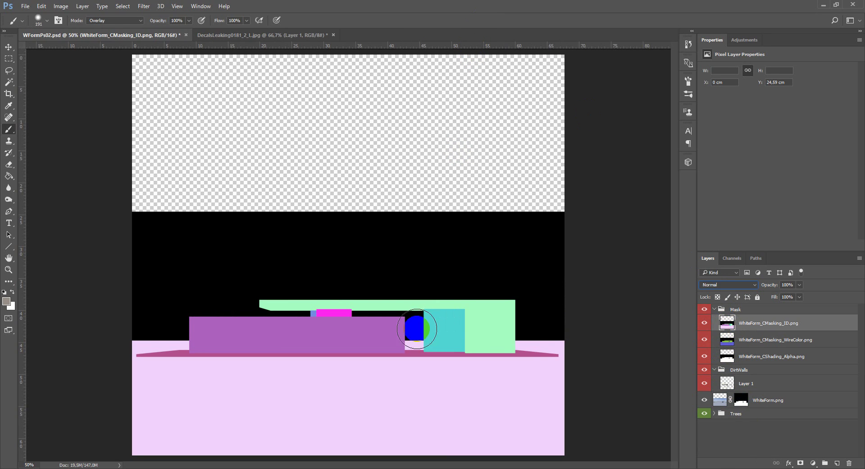
pyautogui.click(9, 47)
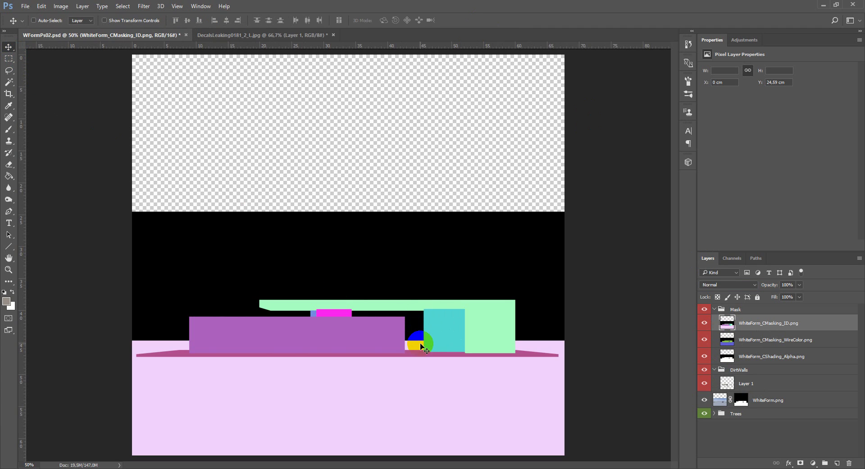
pyautogui.press('w')
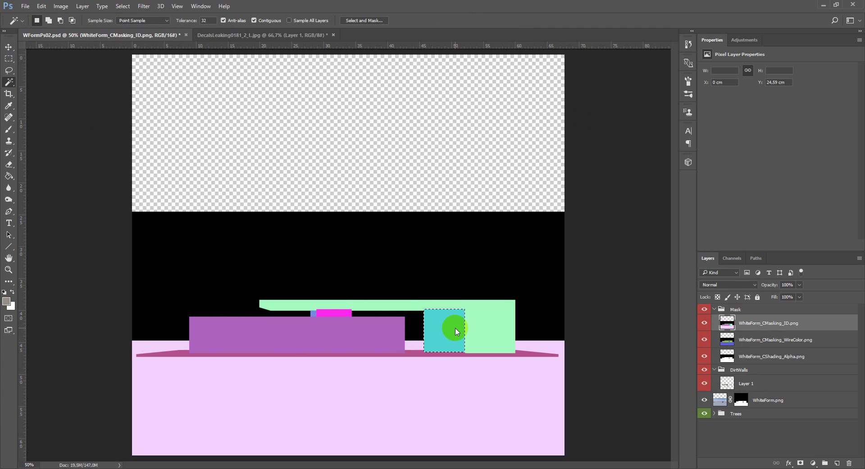
pyautogui.scroll(5, 457, 331)
pyautogui.click(704, 340)
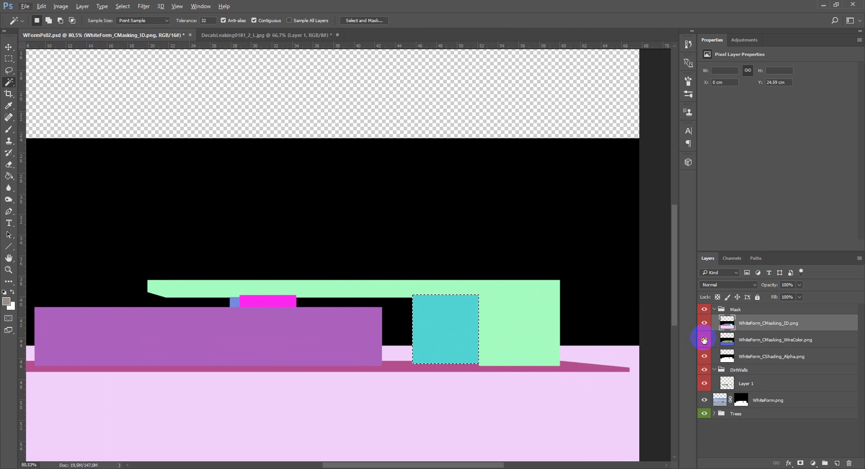
# Hide the Mask group and mask the dirt layer in DirtWalls to the selected recessed wall area
pyautogui.click(704, 309)
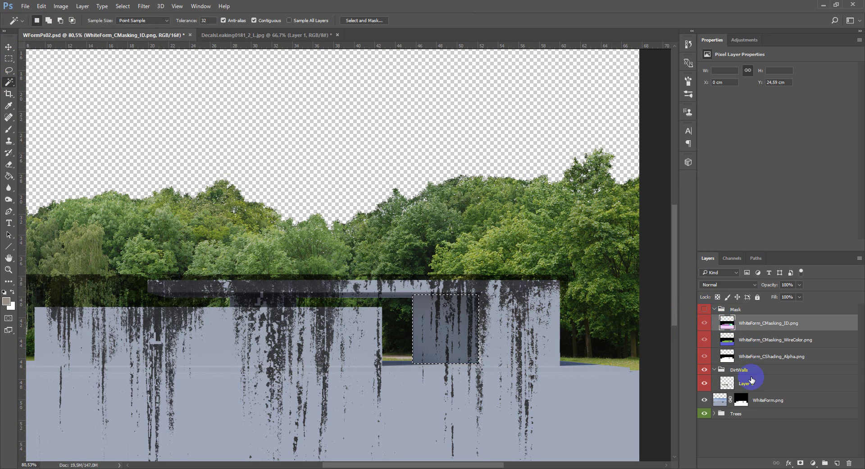
pyautogui.click(769, 384)
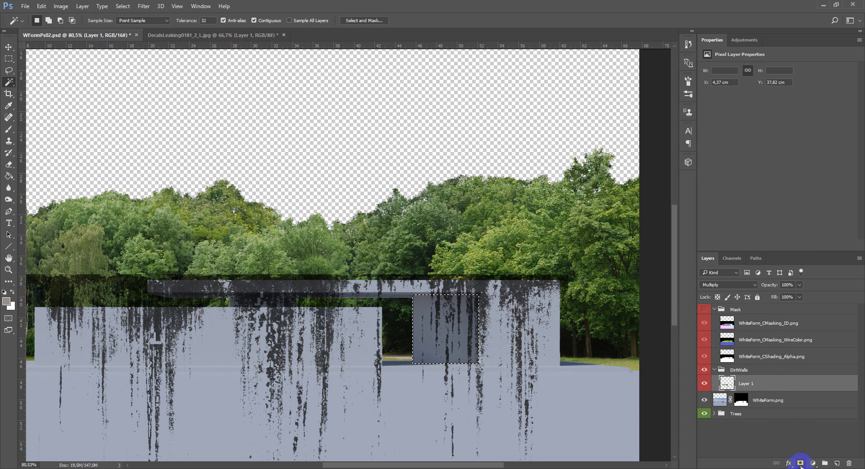
pyautogui.click(800, 462)
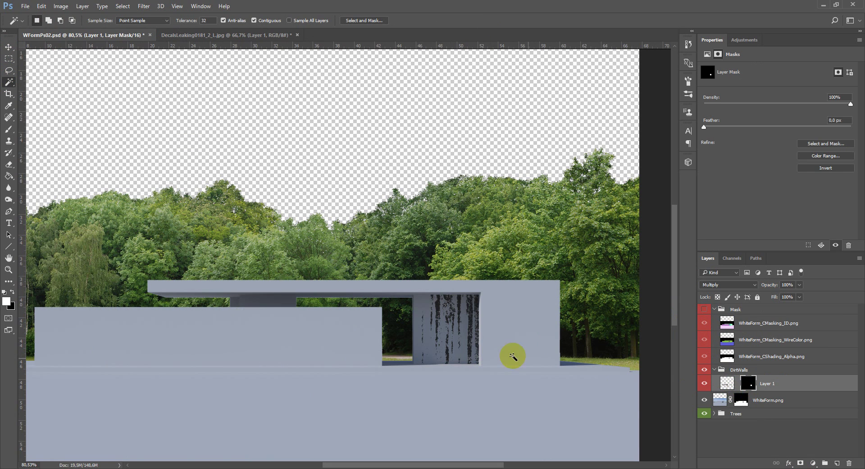
# Target the dirt layer's image instead of its mask and shift the streaks down and to the left within the recessed wall
pyautogui.click(727, 383)
pyautogui.scroll(-1, 468, 327)
pyautogui.press('v')
pyautogui.hotkey('alt', 'v')
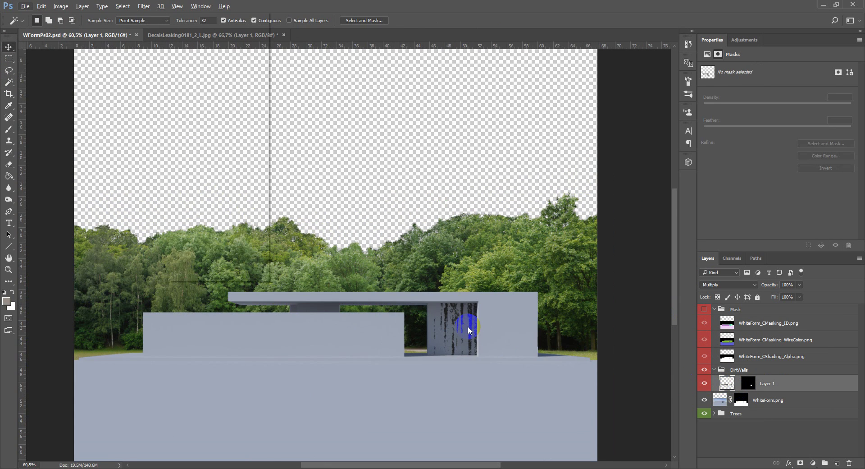
pyautogui.press('Escape')
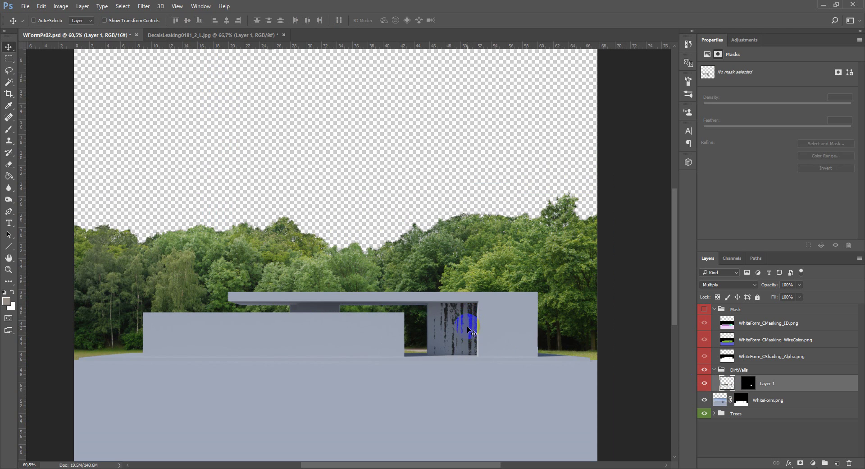
pyautogui.moveTo(467, 326); pyautogui.dragTo(415, 343)
# Scale the dirt image to about 25% with Free Transform, place it over the recessed wall and apply the transformation
pyautogui.hotkey('ctrl', 't')
pyautogui.scroll(-1, 473, 342)
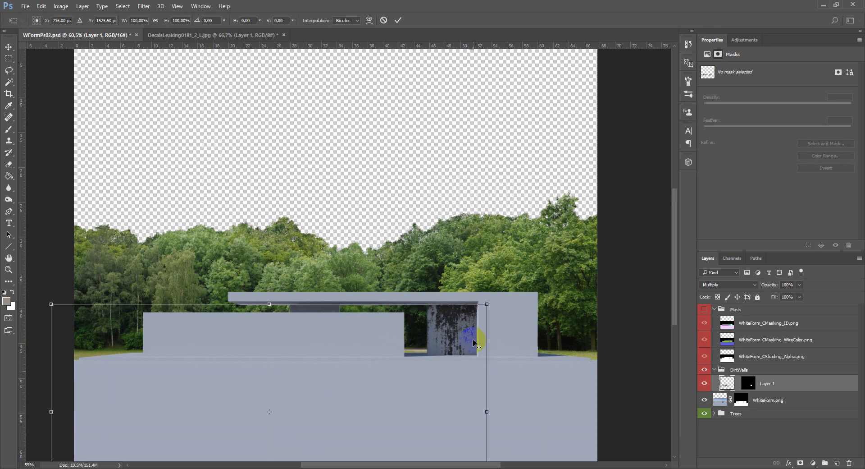
pyautogui.scroll(-1, 474, 344)
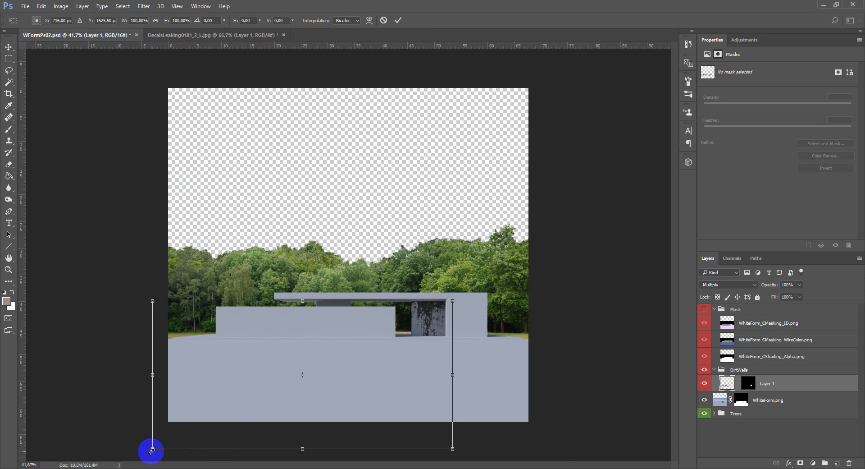
pyautogui.moveTo(152, 448); pyautogui.dragTo(273, 412)
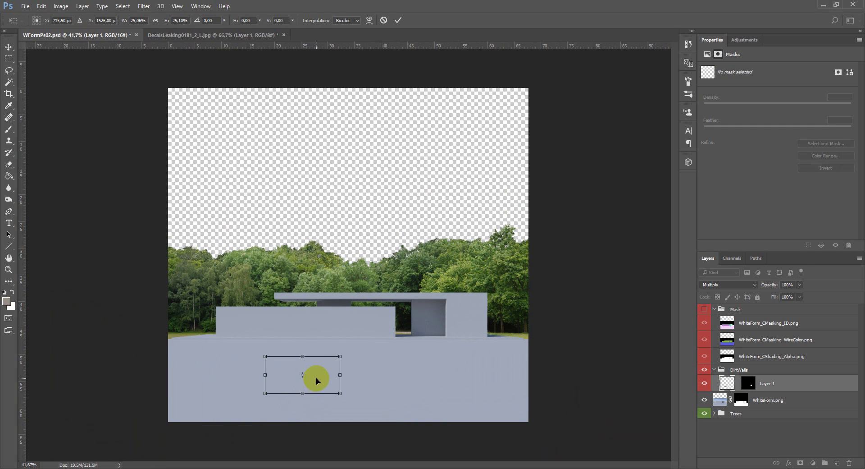
pyautogui.moveTo(313, 380); pyautogui.dragTo(448, 321)
pyautogui.scroll(3, 449, 322)
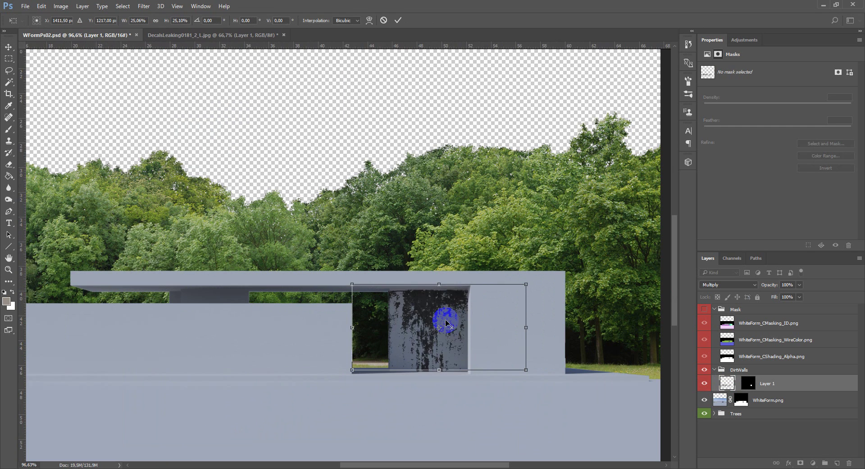
pyautogui.hotkey('alt', 'space')
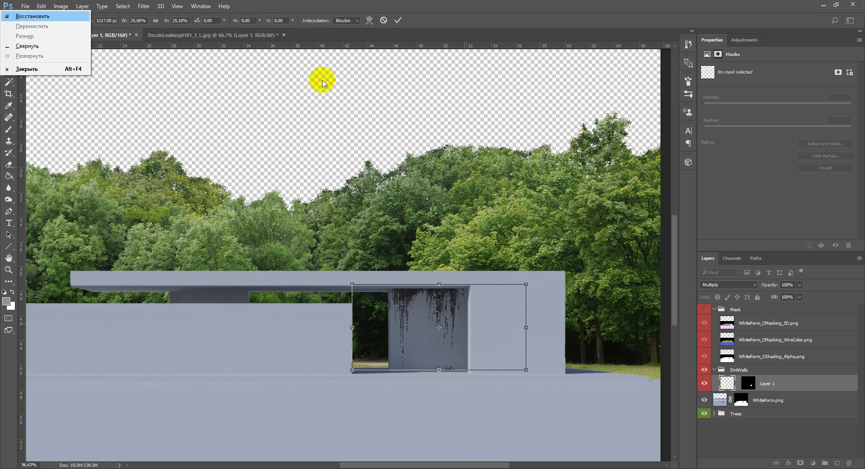
pyautogui.click(201, 6)
pyautogui.click(8, 47)
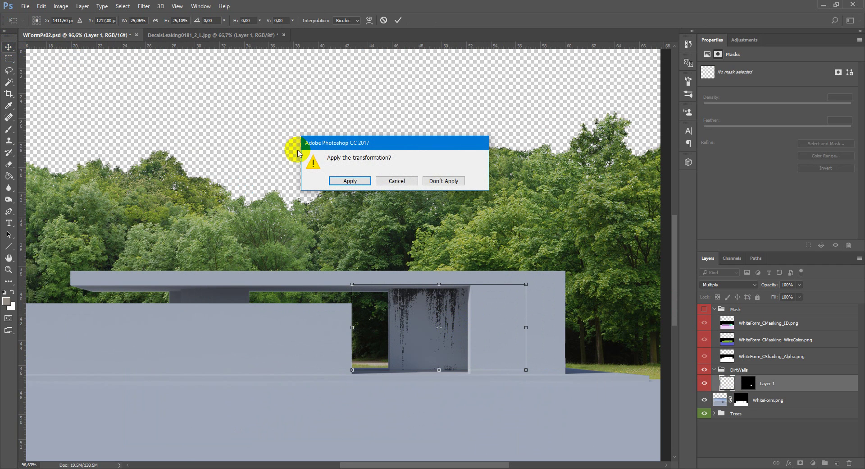
pyautogui.click(351, 177)
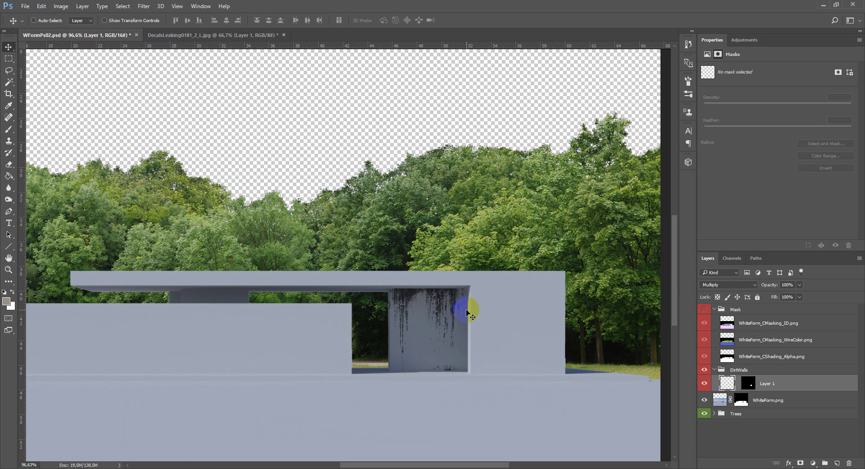
# Nudge the dirt streaks slightly to the right inside the recessed wall's mask
pyautogui.press('w')
pyautogui.press('v')
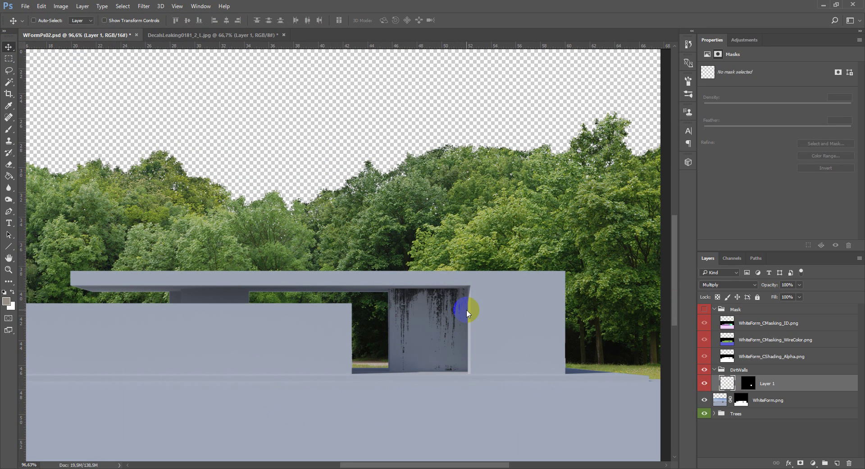
pyautogui.press('Right')
pyautogui.press('Right')
pyautogui.press('Right')
pyautogui.press('Right')
pyautogui.press('Right')
pyautogui.press('Right')
pyautogui.press('Right')
pyautogui.press('Right')
pyautogui.moveTo(467, 312); pyautogui.dragTo(467, 312)
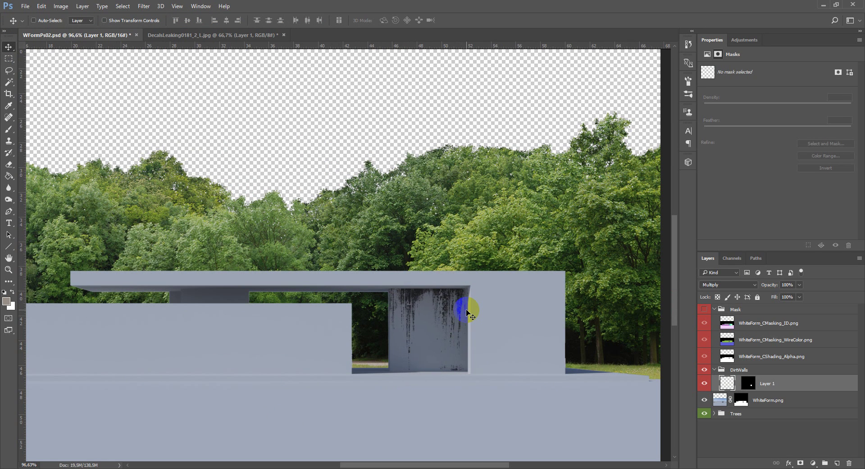
# Try the Darken and Color Burn blend modes on the dirt layer, and set it back to Multiply
pyautogui.scroll(-4, 439, 311)
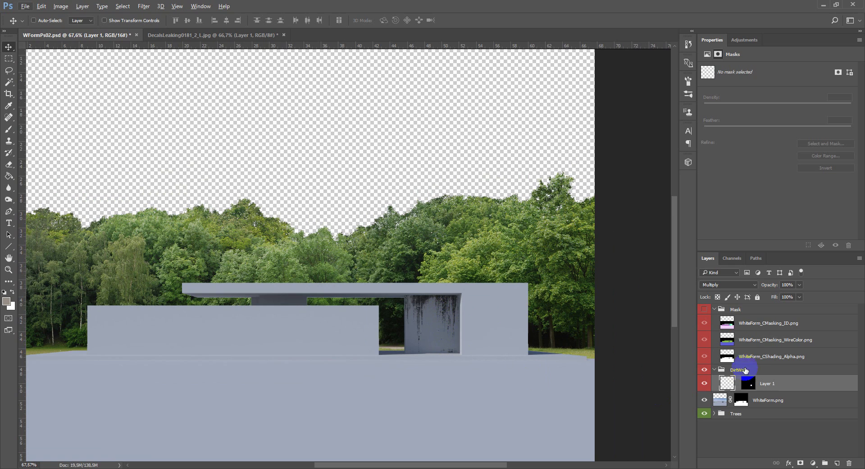
pyautogui.click(746, 298)
pyautogui.click(737, 287)
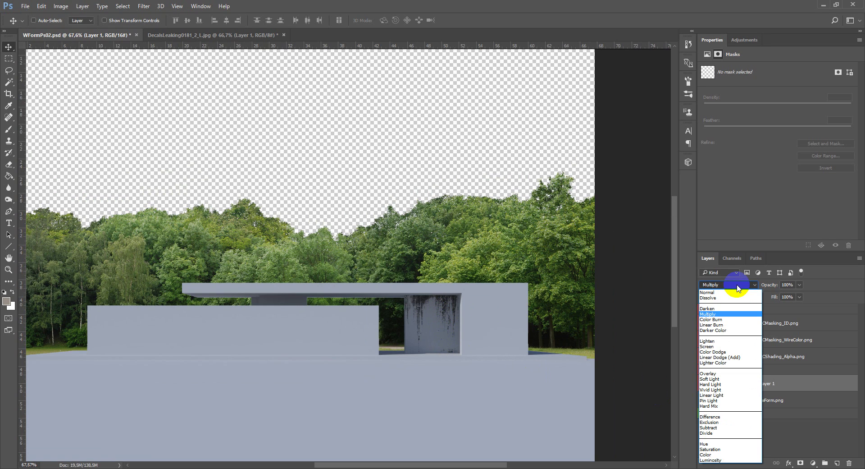
pyautogui.click(731, 311)
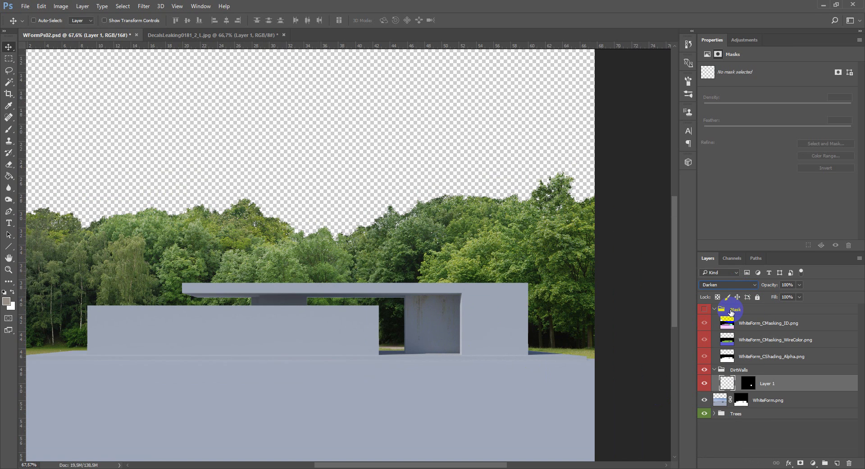
pyautogui.hotkey('shift', '+')
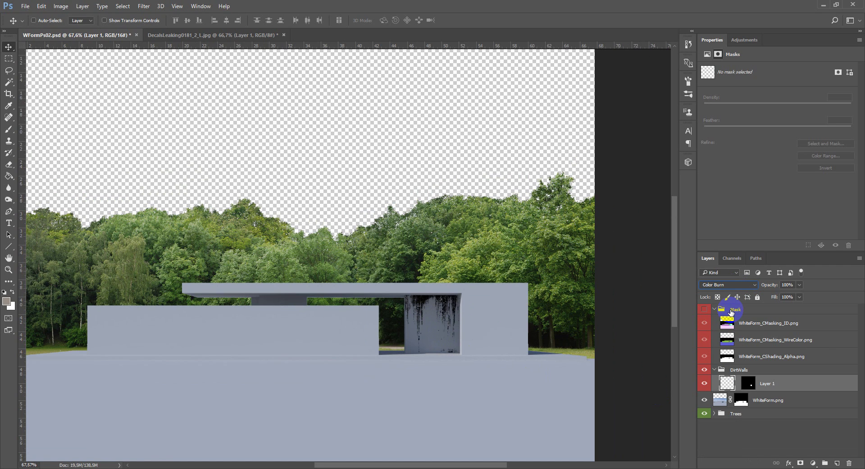
pyautogui.press('Down')
pyautogui.press('Up')
pyautogui.hotkey('shift', '-')
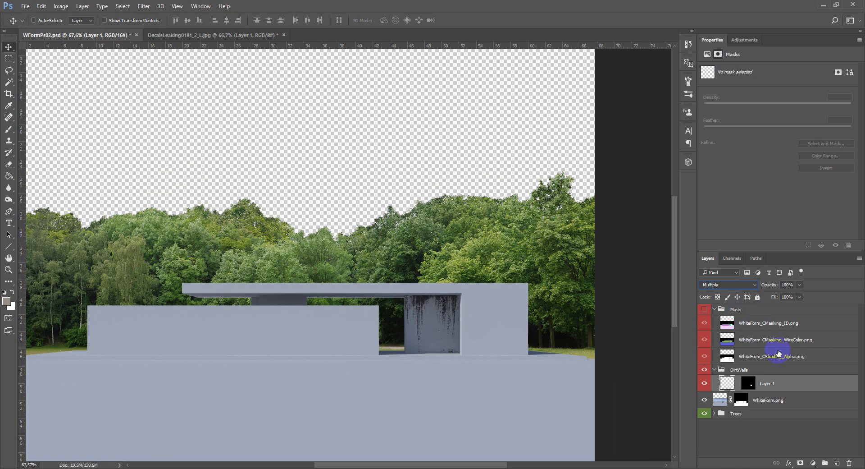
# Add a Hue/Saturation adjustment layer above the dirt layer and clip it to that layer
pyautogui.click(813, 462)
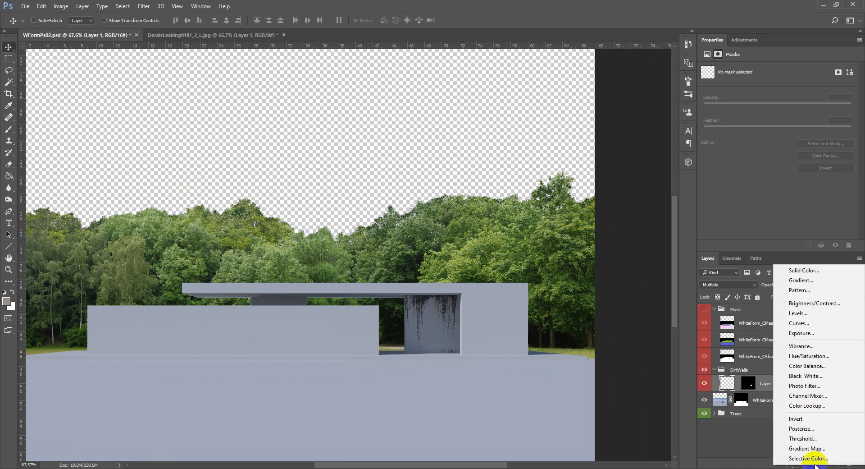
pyautogui.click(831, 359)
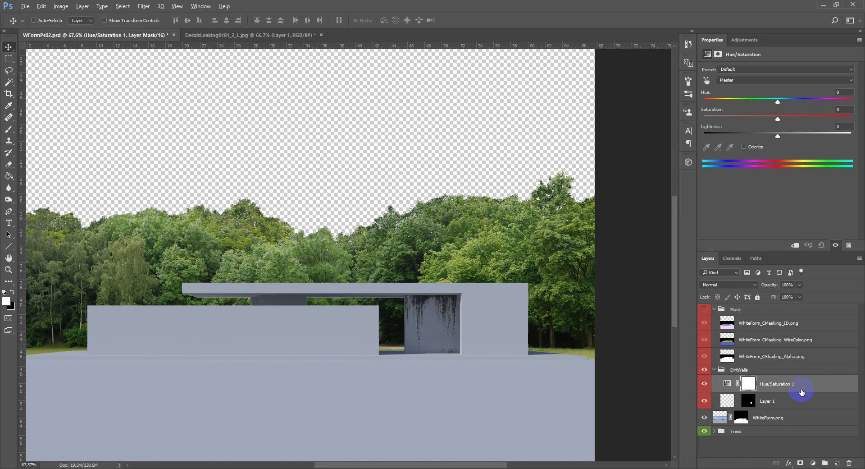
pyautogui.keyDown('alt'); pyautogui.click(803, 390); pyautogui.keyUp('alt')
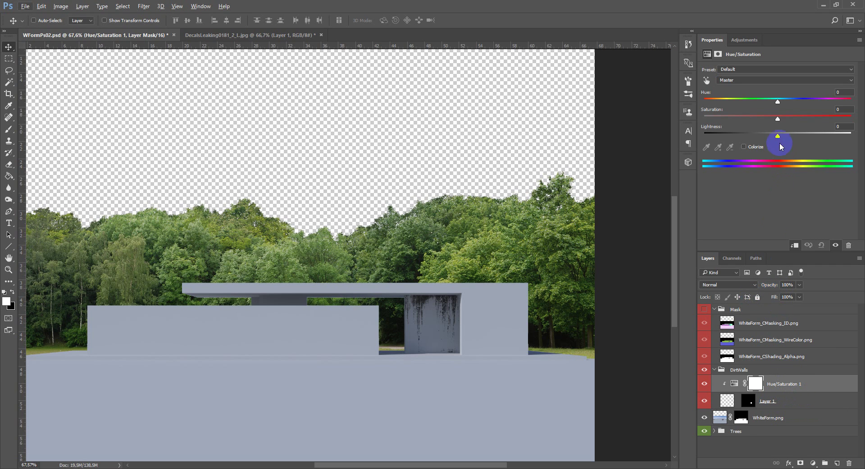
# Set the clipped Hue/Saturation adjustment to Hue +3, Saturation +3 and Lightness +2
pyautogui.moveTo(756, 116); pyautogui.dragTo(780, 103)
pyautogui.moveTo(805, 134); pyautogui.dragTo(789, 138)
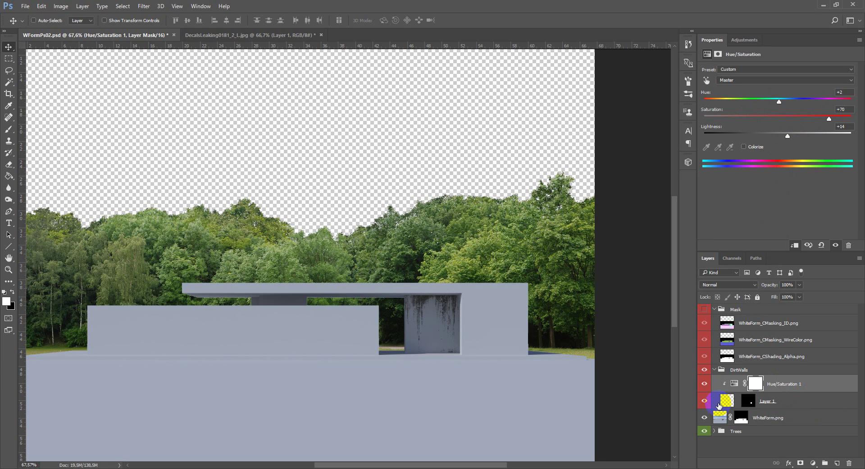
pyautogui.click(788, 131)
pyautogui.click(780, 118)
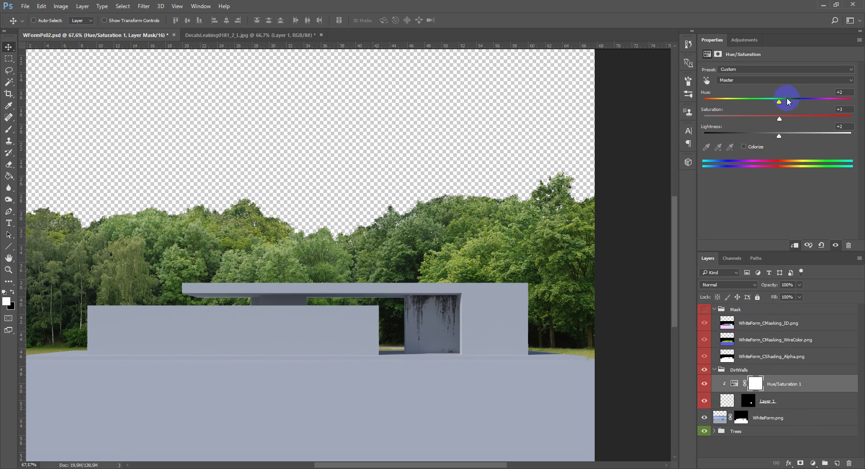
pyautogui.click(794, 394)
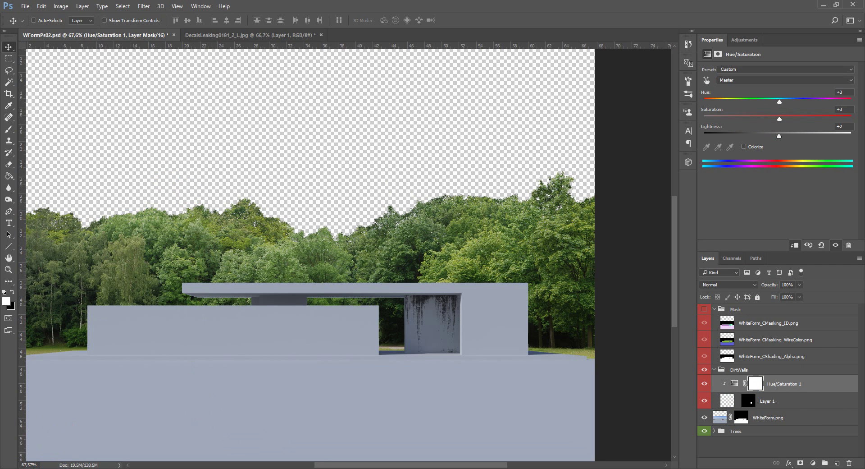
# Open PlasterLeaking0094_600.jpg from the DirtLeaking folder as a separate Photoshop document
pyautogui.hotkey('alt', 'Tab')
pyautogui.click(328, 358)
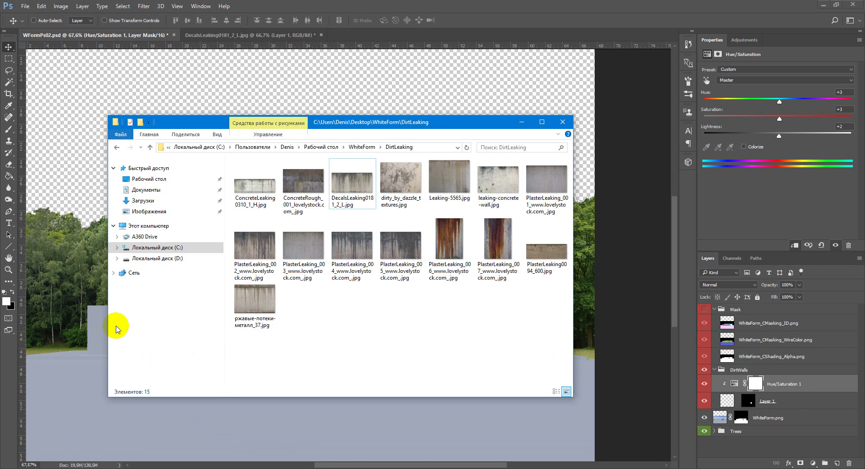
pyautogui.moveTo(447, 125); pyautogui.dragTo(498, 123)
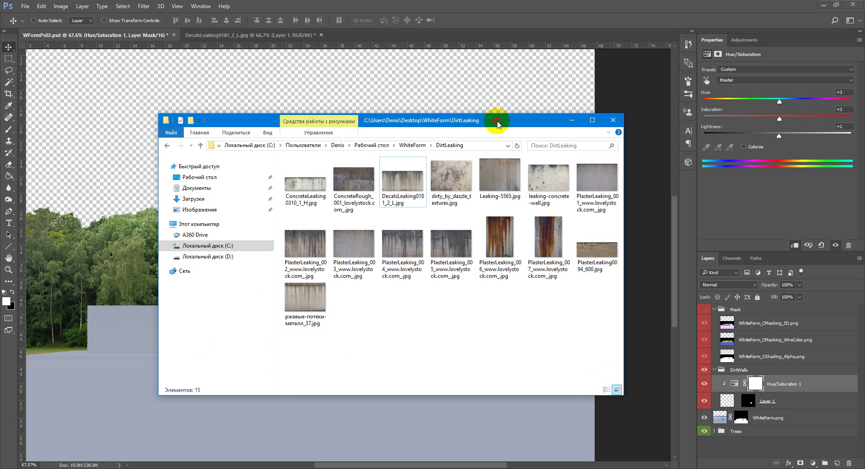
pyautogui.click(590, 259)
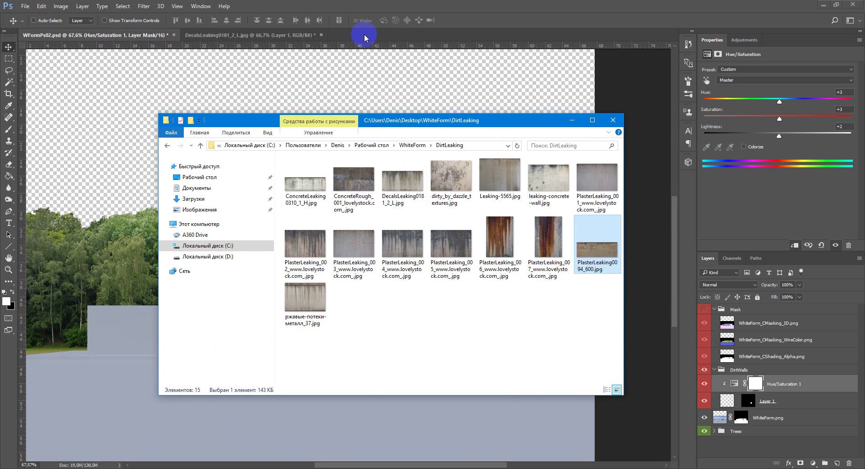
pyautogui.moveTo(364, 38); pyautogui.dragTo(357, 33)
pyautogui.click(330, 170)
# Select the dark streaks below the wall's upper edge with Color Range at Fuzziness 21 and add a layer mask from the selection
pyautogui.click(122, 6)
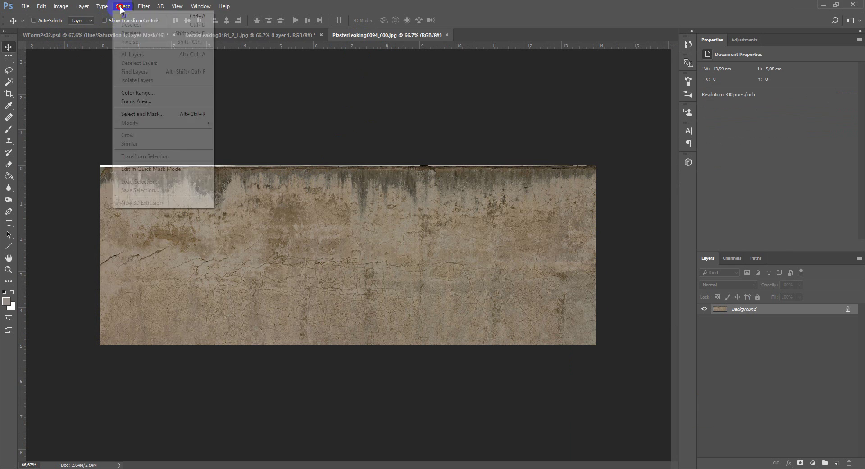
pyautogui.click(140, 92)
pyautogui.click(362, 179)
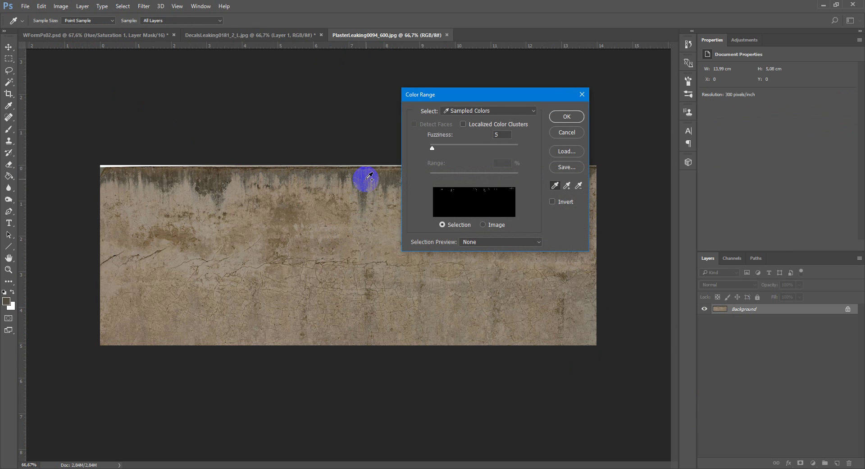
pyautogui.moveTo(441, 159)
pyautogui.mouseDown()
pyautogui.moveTo(456, 141)
pyautogui.moveTo(440, 157)
pyautogui.mouseUp()
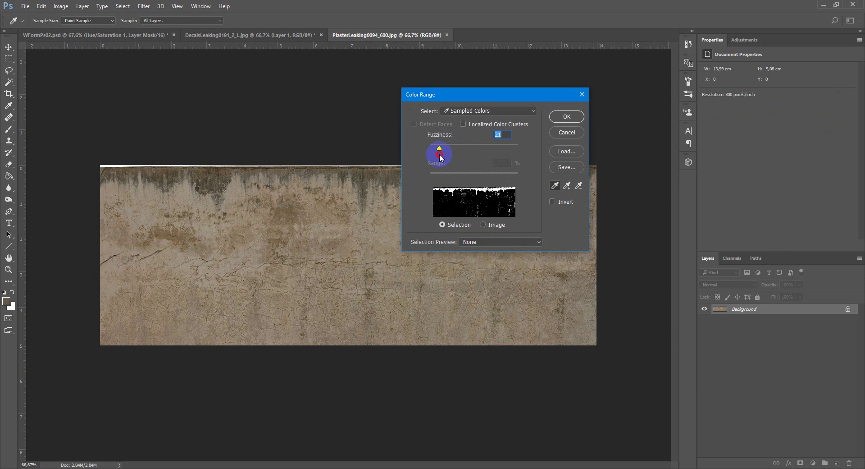
pyautogui.click(571, 117)
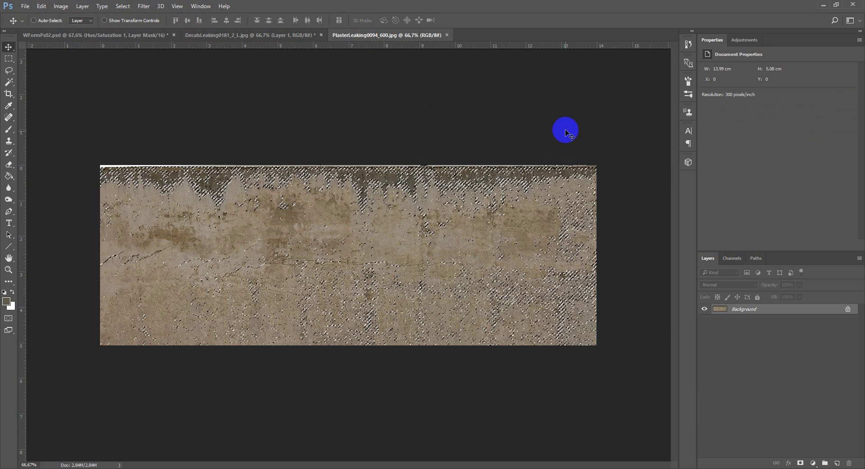
pyautogui.click(800, 462)
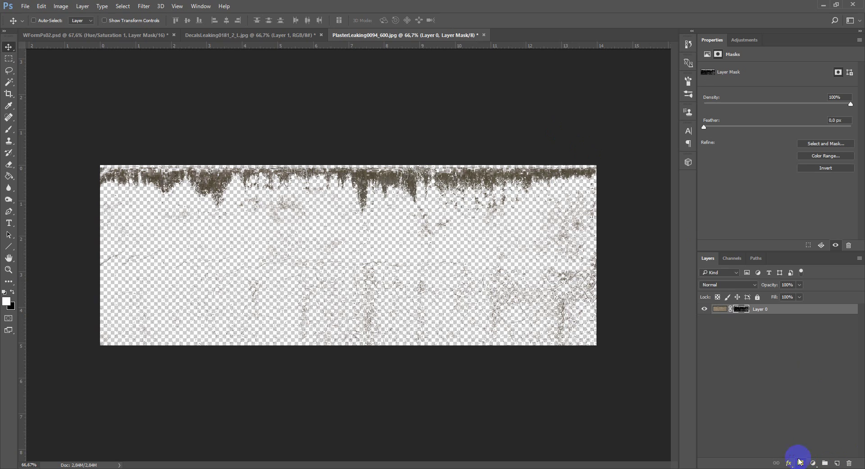
# Brush white in Overlay mode across the plaster texture's layer mask to strengthen the streaks
pyautogui.press('b')
pyautogui.click(501, 272)
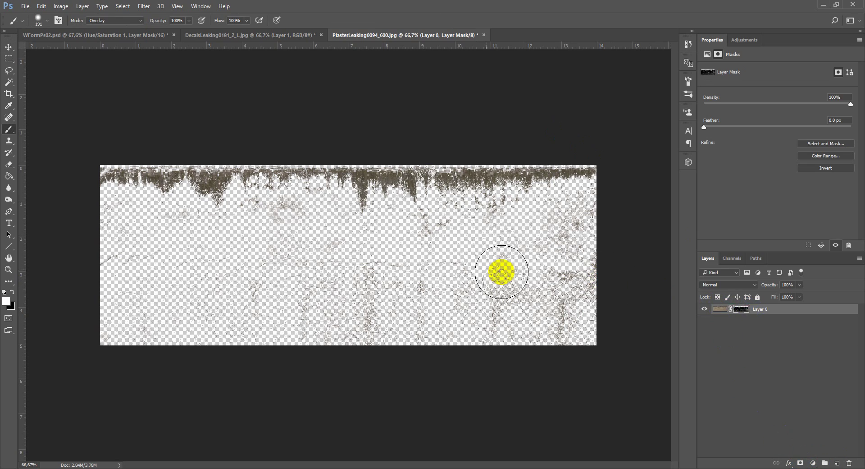
pyautogui.moveTo(89, 257)
pyautogui.mouseDown()
pyautogui.moveTo(315, 277)
pyautogui.moveTo(218, 335)
pyautogui.moveTo(223, 317)
pyautogui.moveTo(581, 290)
pyautogui.moveTo(201, 270)
pyautogui.moveTo(233, 243)
pyautogui.moveTo(541, 224)
pyautogui.moveTo(456, 195)
pyautogui.moveTo(143, 182)
pyautogui.moveTo(637, 177)
pyautogui.moveTo(606, 193)
pyautogui.mouseUp()
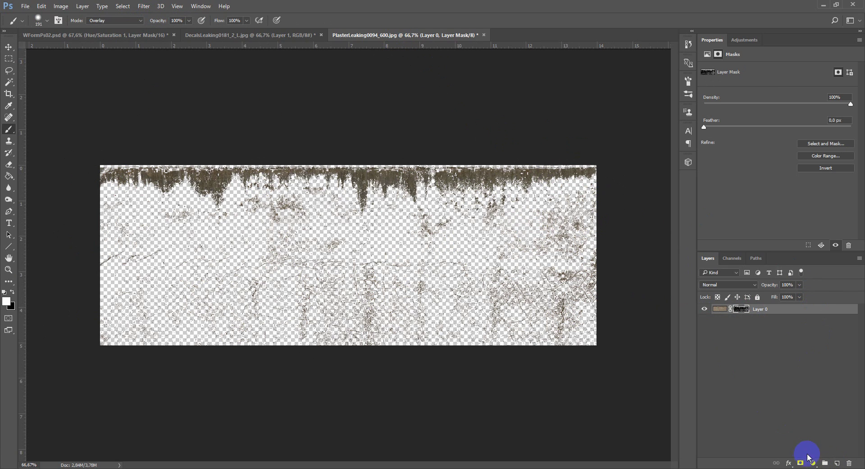
# Stamp the masked plaster streaks onto a new layer and hide the original Layer 0
pyautogui.click(836, 463)
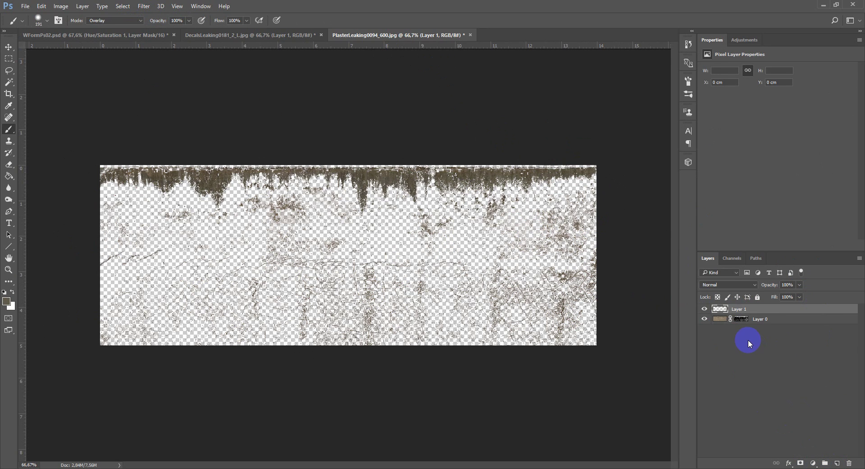
pyautogui.click(704, 319)
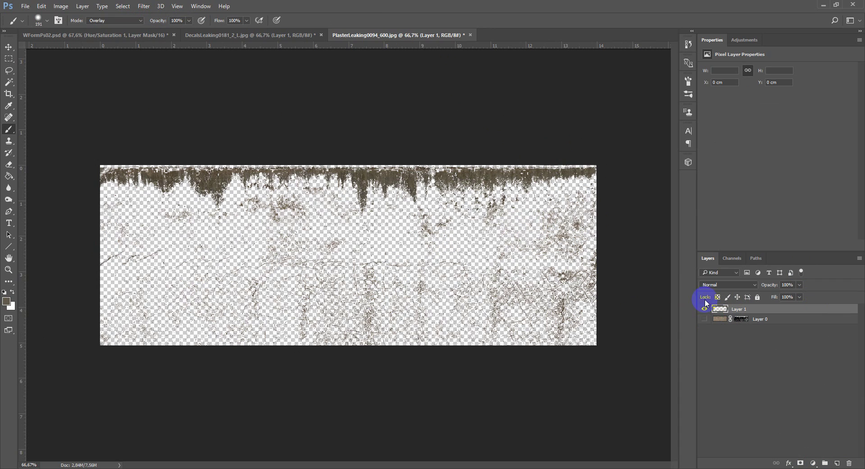
# Copy the stamped streak layer into WFormPs02.psd despite the different bit depth, and return to that document
pyautogui.click(392, 45)
pyautogui.moveTo(385, 38); pyautogui.dragTo(521, 116)
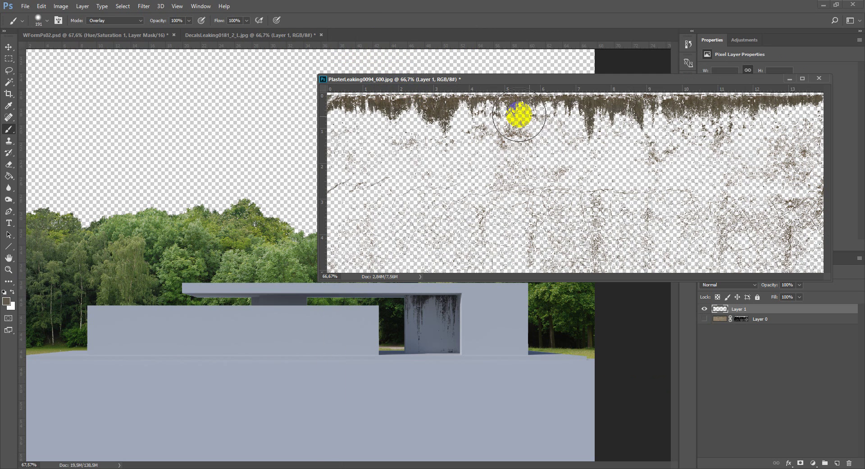
pyautogui.press('v')
pyautogui.moveTo(722, 311); pyautogui.dragTo(315, 305)
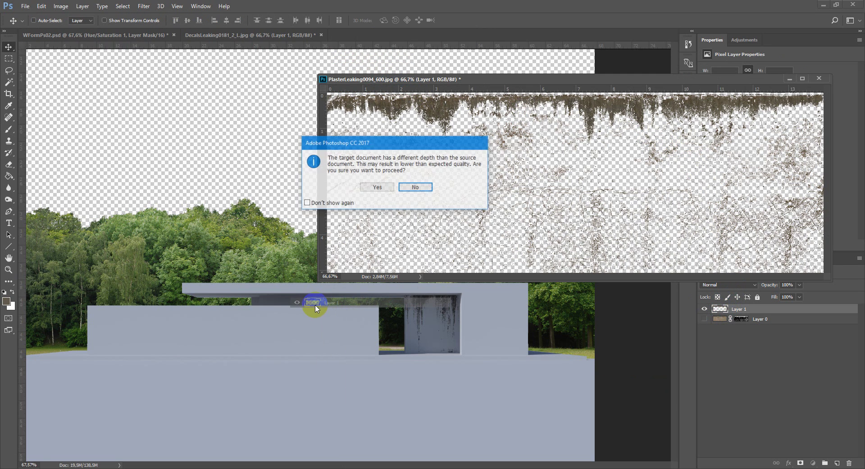
pyautogui.click(380, 193)
pyautogui.moveTo(762, 79); pyautogui.dragTo(476, 40)
pyautogui.click(86, 37)
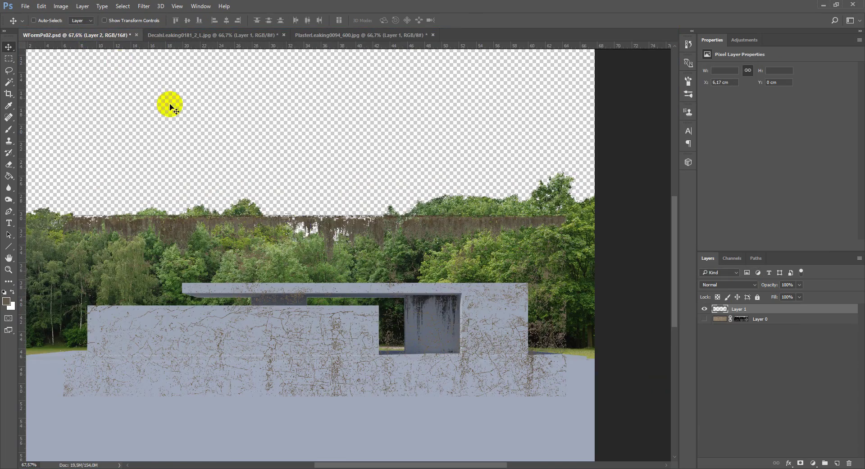
# Select the long front wall's purple area on WhiteForm_CMasking_ID.png and use it as the layer mask of the new streak layer
pyautogui.scroll(-3, 457, 347)
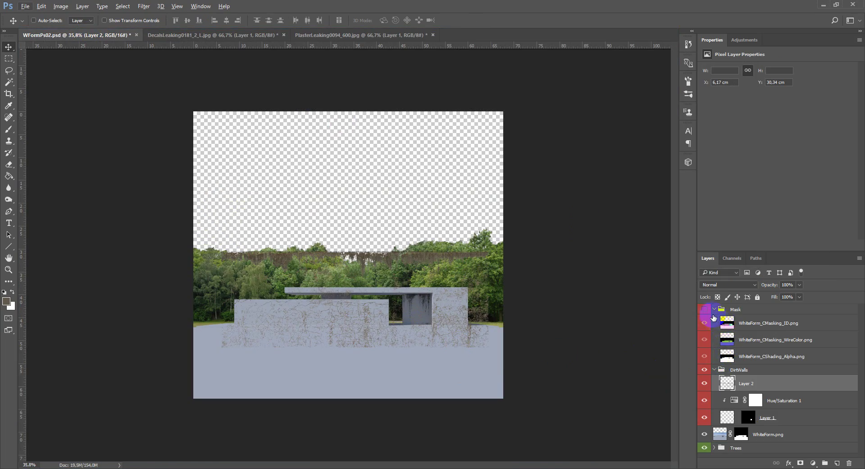
pyautogui.click(704, 309)
pyautogui.click(712, 328)
pyautogui.press('w')
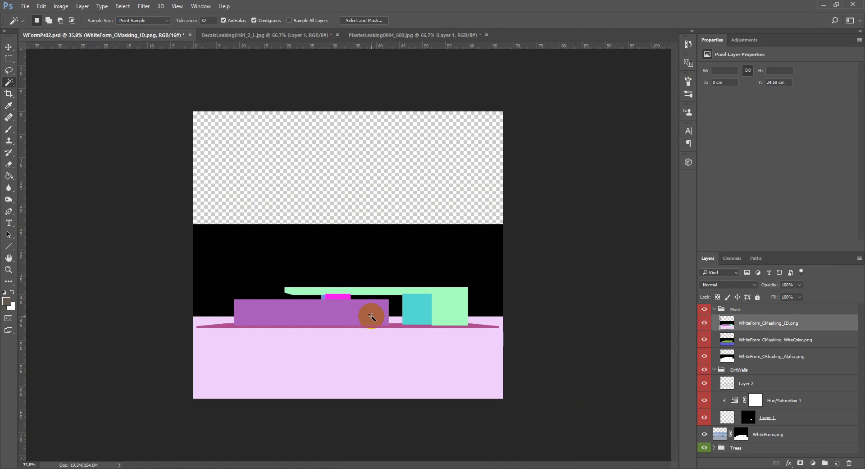
pyautogui.click(368, 314)
pyautogui.click(705, 309)
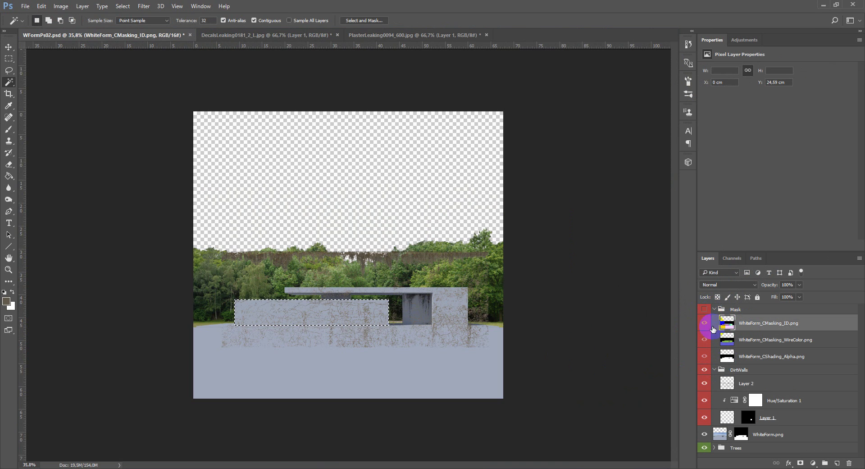
pyautogui.click(754, 384)
pyautogui.click(800, 463)
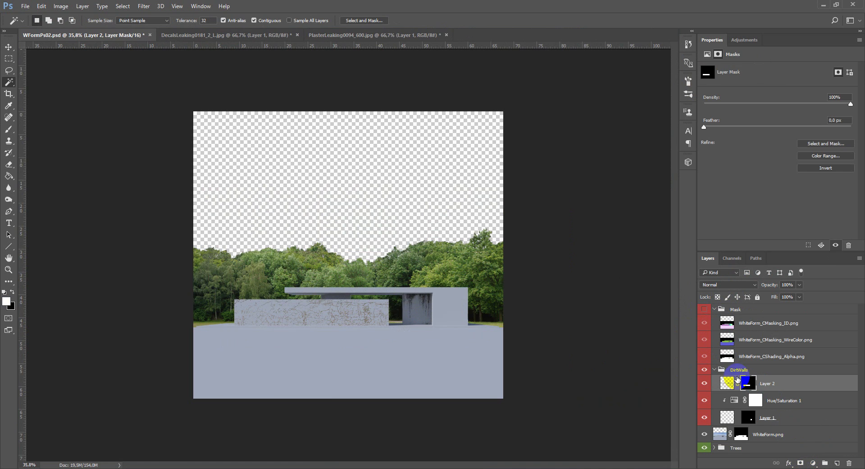
# Unlink Layer 2 from its mask and target the layer's image content instead of the mask
pyautogui.scroll(5, 317, 330)
pyautogui.press('v')
pyautogui.hotkey('alt', 'v')
pyautogui.press('Escape')
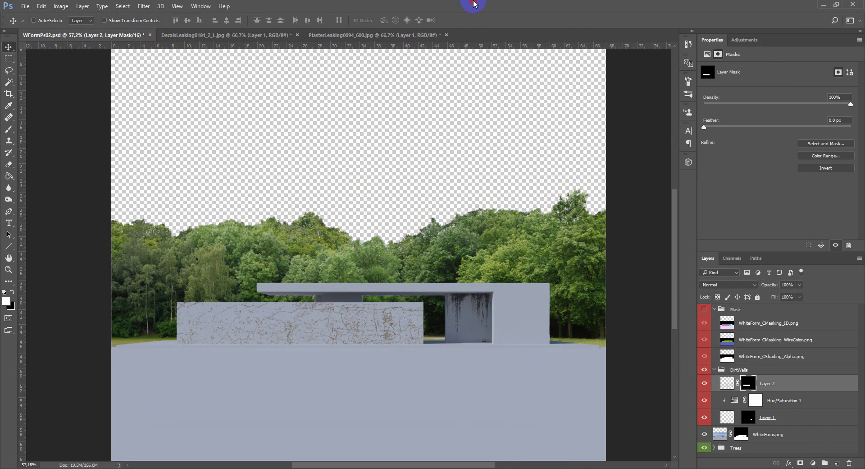
pyautogui.hotkey('ctrl', 't')
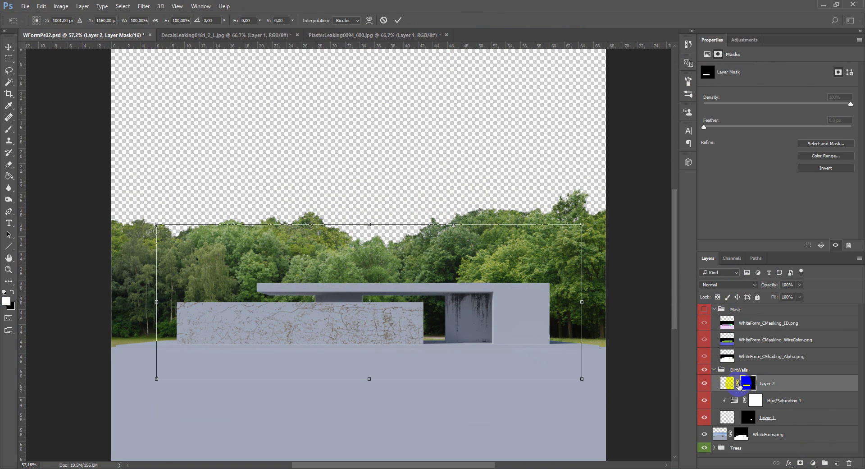
pyautogui.press('Return')
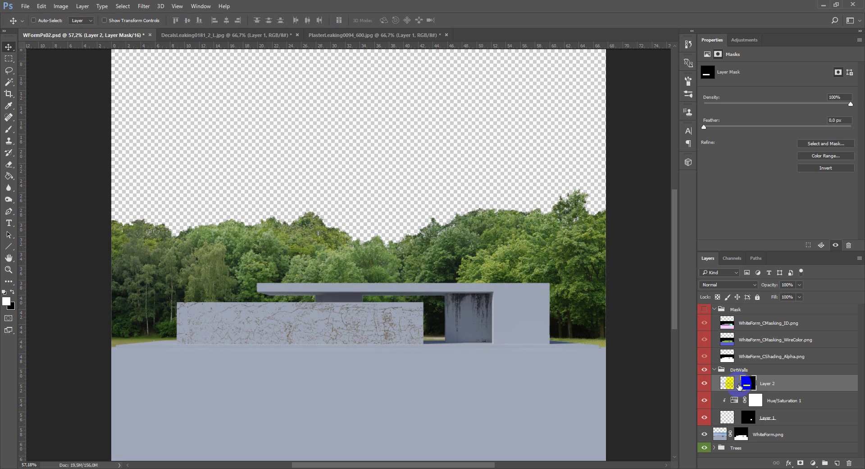
pyautogui.click(732, 384)
# Scale the streaks to about 33% width and 28.5% height, fitting them to the left part of the long wall
pyautogui.hotkey('ctrl', 't')
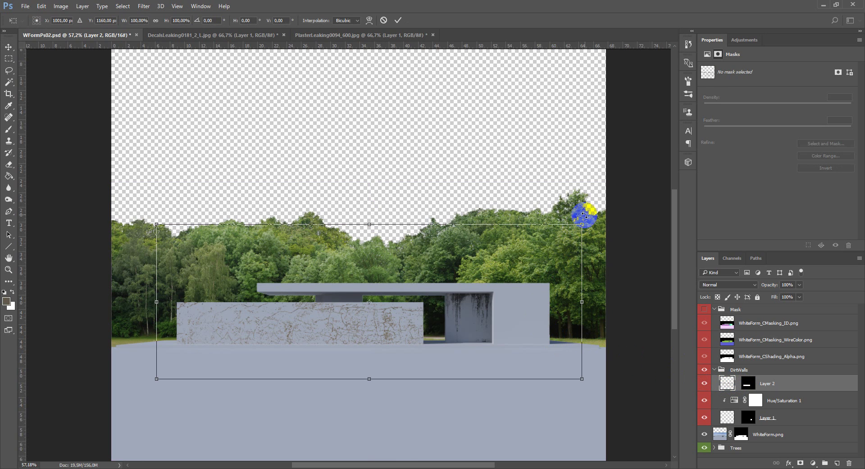
pyautogui.moveTo(585, 223); pyautogui.dragTo(354, 297)
pyautogui.scroll(3, 304, 321)
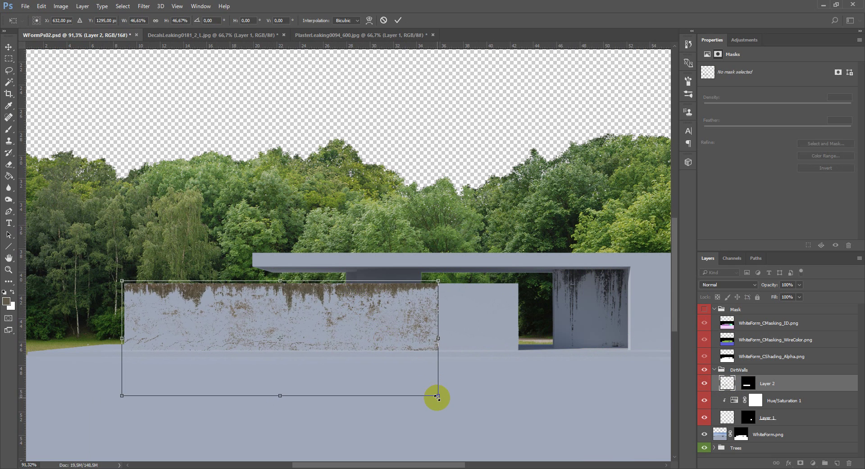
pyautogui.moveTo(438, 396); pyautogui.dragTo(345, 322)
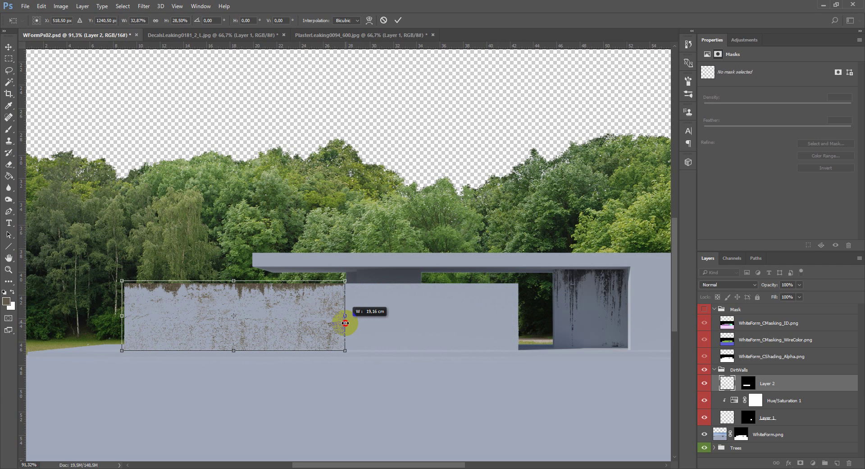
pyautogui.moveTo(345, 323); pyautogui.dragTo(347, 322)
pyautogui.press('Return')
# Duplicate the streak layer, move the copy onto the right part of the wall and flip it horizontally
pyautogui.press('w')
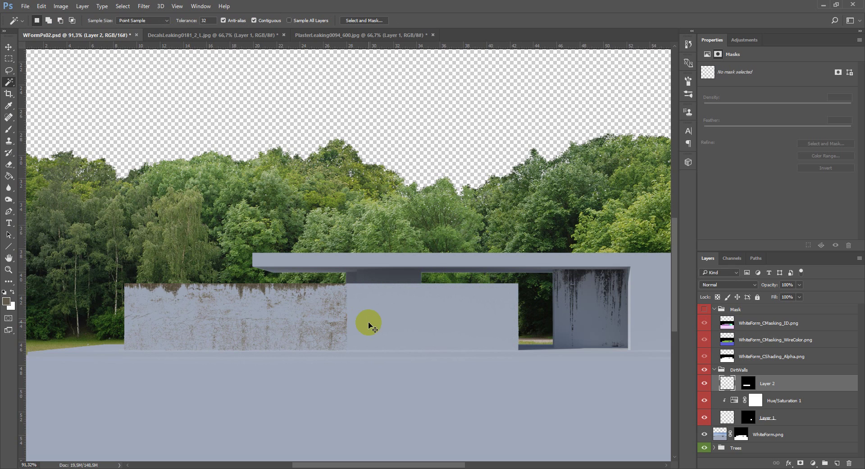
pyautogui.hotkey('ctrl', 'j')
pyautogui.press('v')
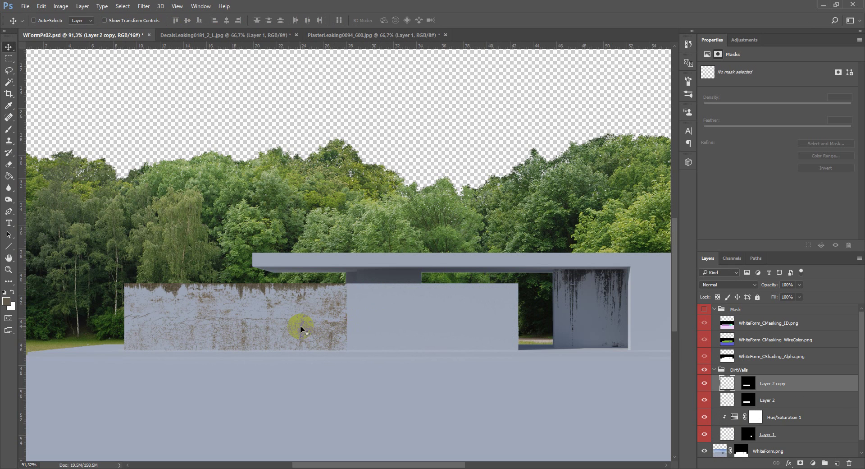
pyautogui.moveTo(303, 326); pyautogui.dragTo(525, 325)
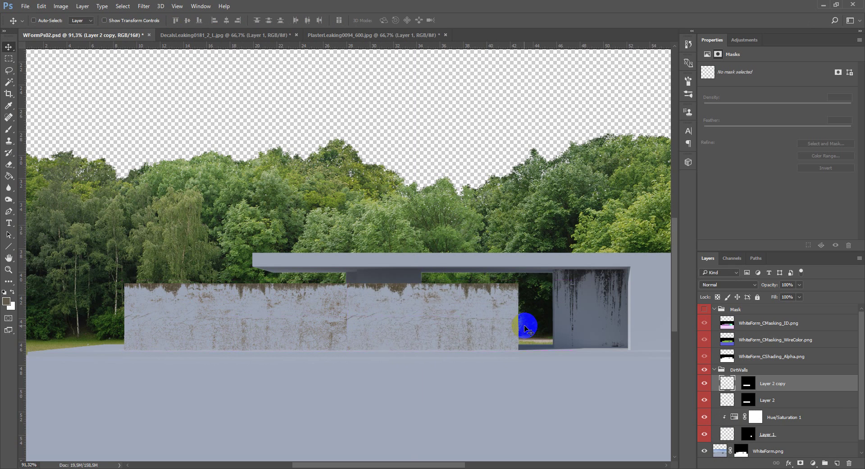
pyautogui.hotkey('ctrl', 't')
pyautogui.rightClick(462, 318)
pyautogui.click(495, 447)
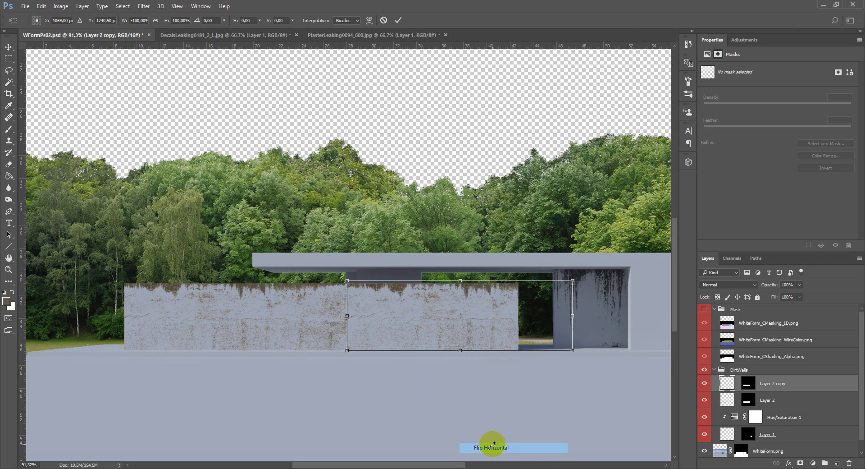
pyautogui.press('Return')
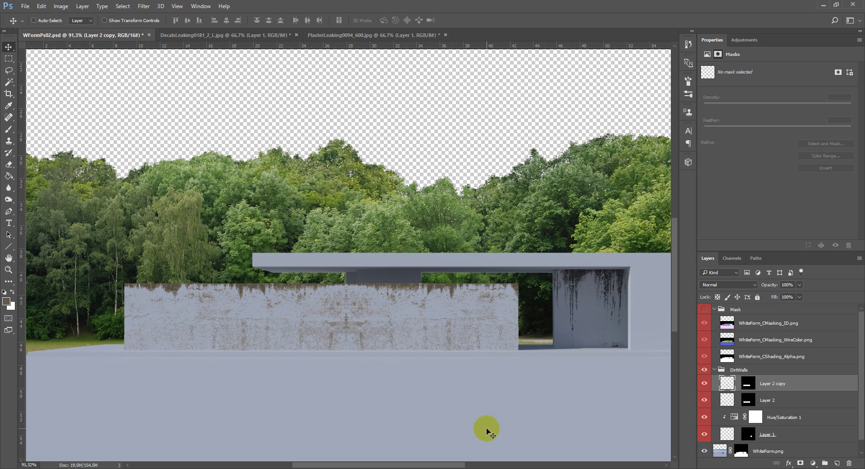
# Merge Layer 2 and its copy, and mask the merged layer with the wall selection loaded from the existing mask
pyautogui.keyDown('shift'); pyautogui.click(791, 406); pyautogui.keyUp('shift')
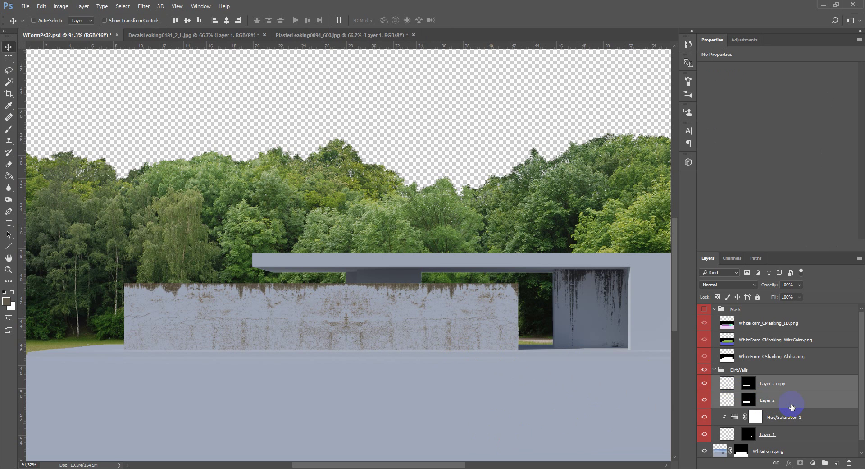
pyautogui.keyDown('ctrl'); pyautogui.click(752, 387); pyautogui.keyUp('ctrl')
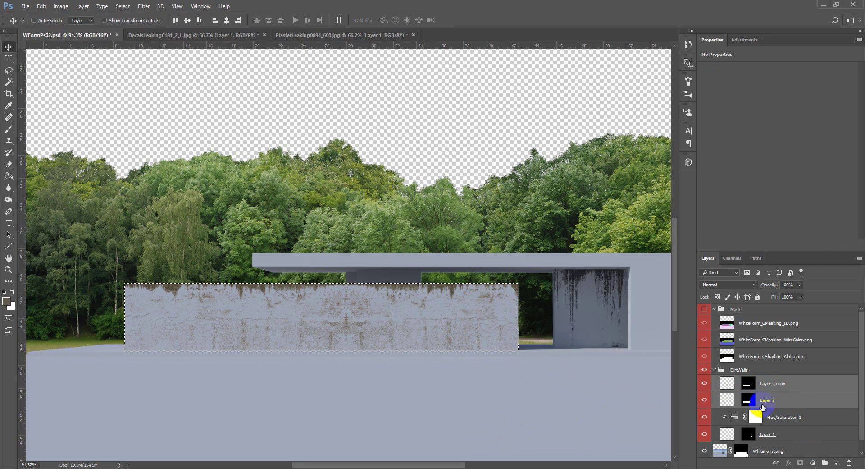
pyautogui.hotkey('ctrl', 'e')
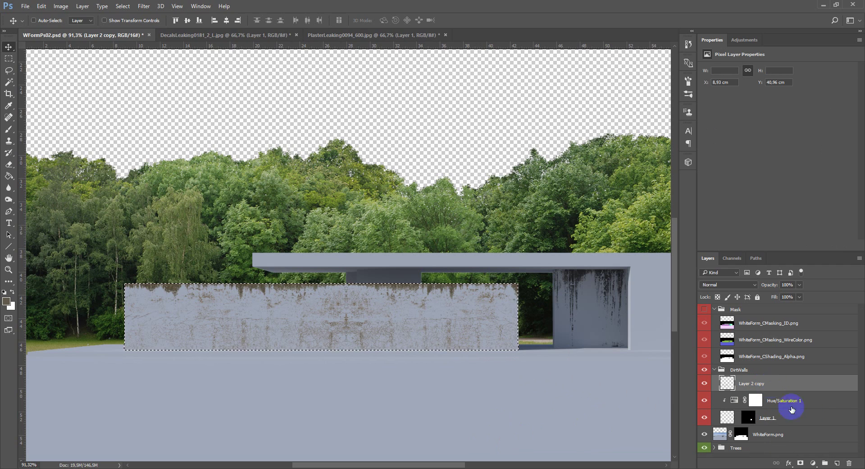
pyautogui.click(801, 463)
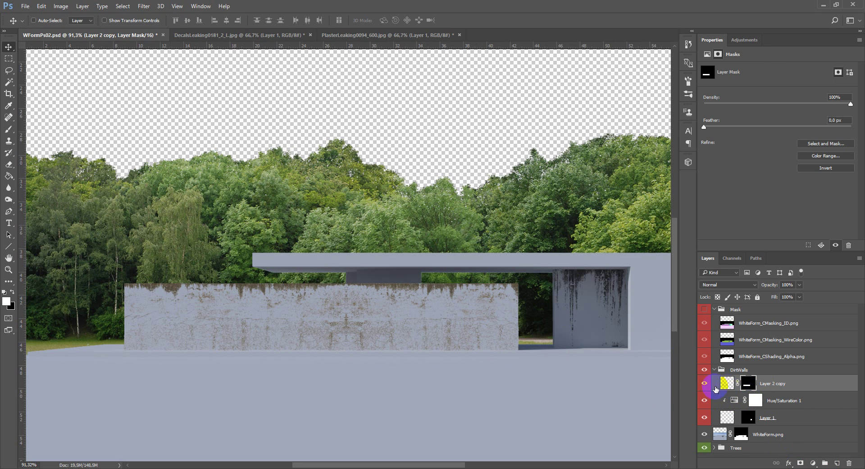
pyautogui.click(707, 374)
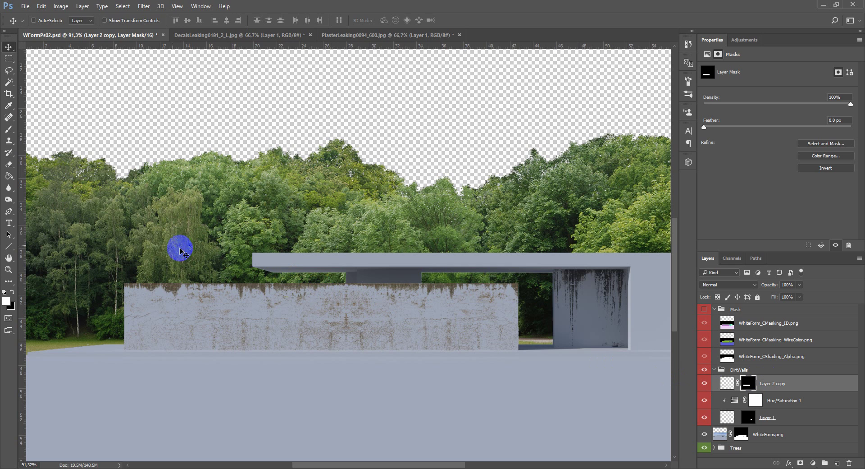
# Set the Brush to Normal mode with a 36 px textured tip and 49% opacity
pyautogui.click(8, 129)
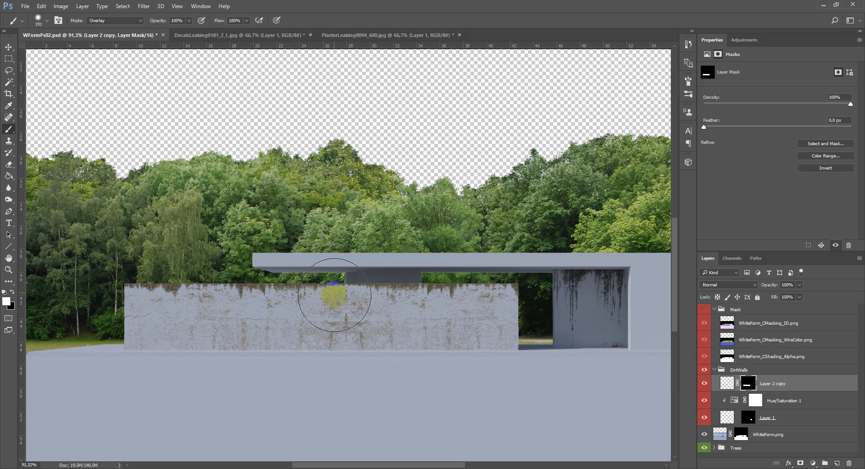
pyautogui.click(122, 21)
pyautogui.click(121, 25)
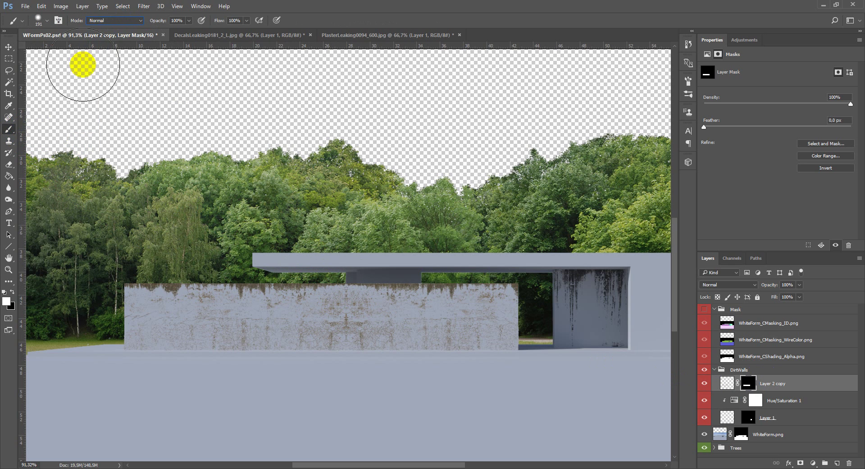
pyautogui.click(63, 12)
pyautogui.click(46, 24)
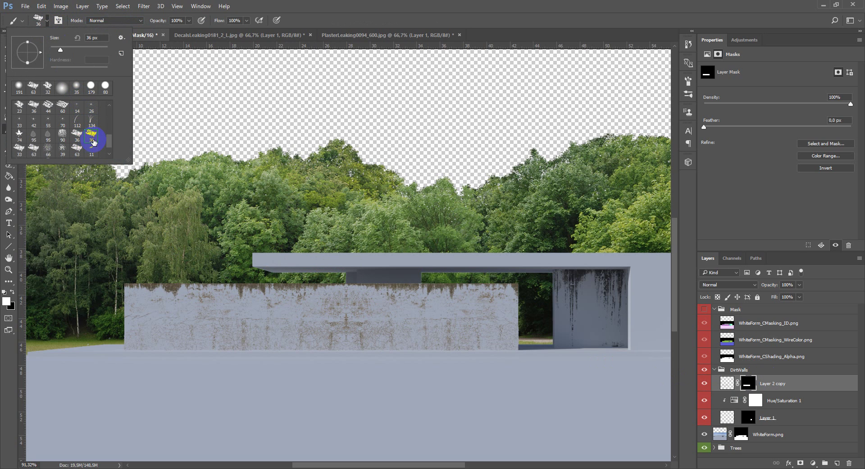
pyautogui.click(45, 19)
pyautogui.click(45, 19)
pyautogui.moveTo(167, 23); pyautogui.dragTo(164, 24)
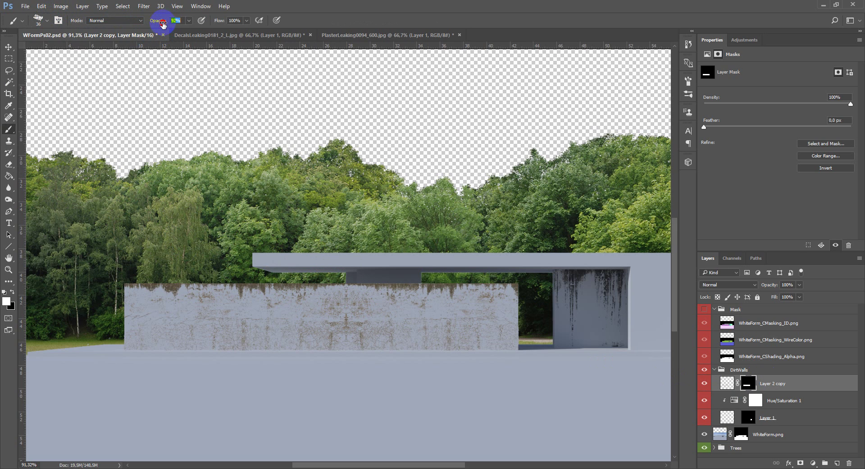
pyautogui.click(143, 35)
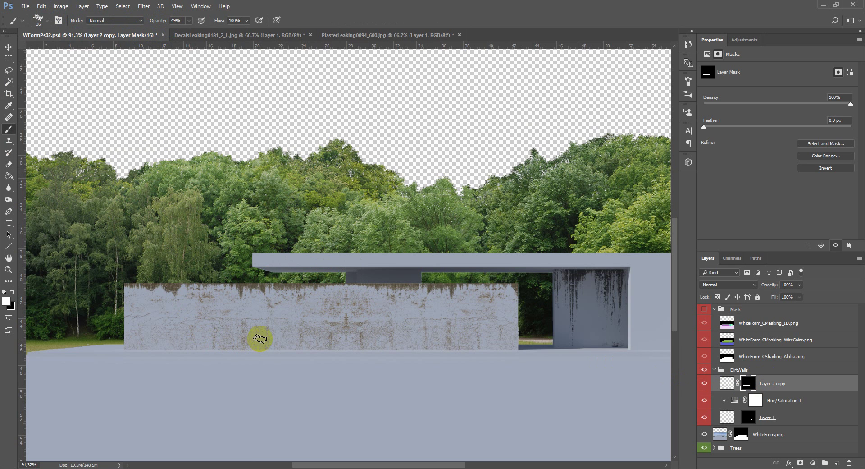
# Paint black on the merged layer's mask over the mirrored streak pattern at the middle of the wall
pyautogui.press('x')
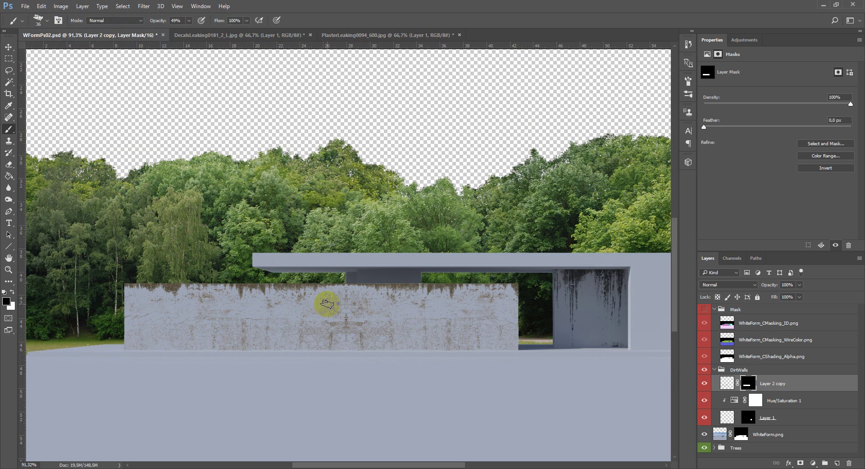
pyautogui.scroll(2, 345, 315)
pyautogui.click(744, 385)
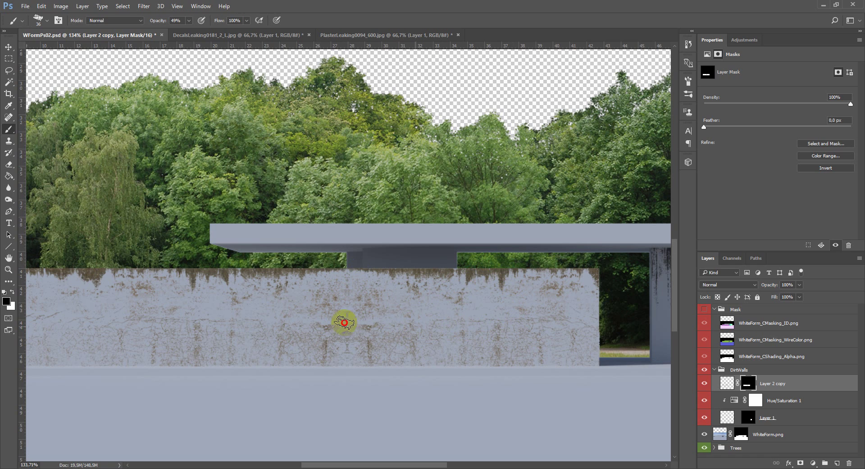
pyautogui.moveTo(360, 338); pyautogui.dragTo(328, 330)
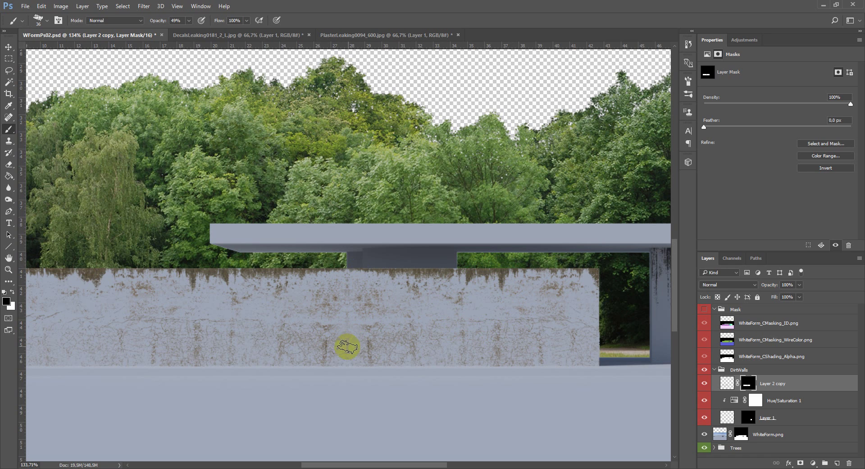
# Raise the brush opacity to 100% and mask out more streaks around the mirrored seam and the wall's upper right edge
pyautogui.moveTo(149, 20); pyautogui.dragTo(178, 20)
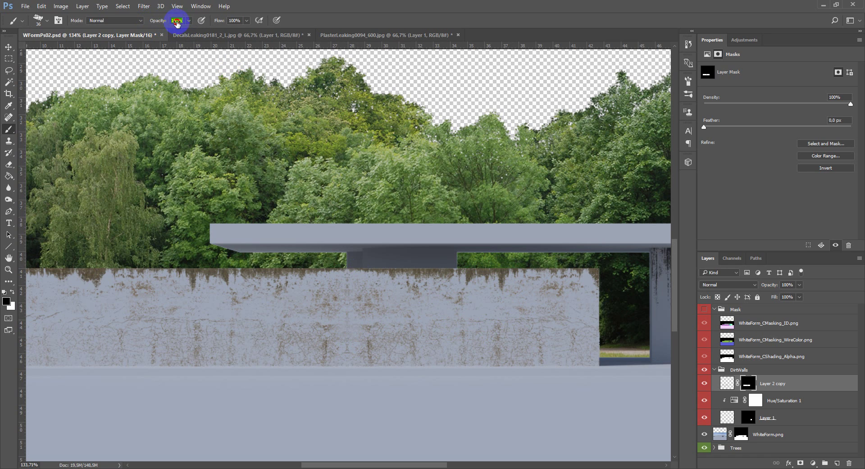
pyautogui.moveTo(351, 340)
pyautogui.mouseDown()
pyautogui.moveTo(330, 325)
pyautogui.moveTo(351, 330)
pyautogui.moveTo(338, 353)
pyautogui.moveTo(310, 333)
pyautogui.mouseUp()
pyautogui.moveTo(340, 355)
pyautogui.mouseDown()
pyautogui.moveTo(351, 353)
pyautogui.moveTo(334, 264)
pyautogui.mouseUp()
pyautogui.moveTo(508, 266)
pyautogui.mouseDown()
pyautogui.moveTo(521, 293)
pyautogui.moveTo(530, 279)
pyautogui.moveTo(559, 291)
pyautogui.mouseUp()
# Paint black on the mask across the left half of the wall to break up the repeated dirt pattern
pyautogui.scroll(-3, 511, 338)
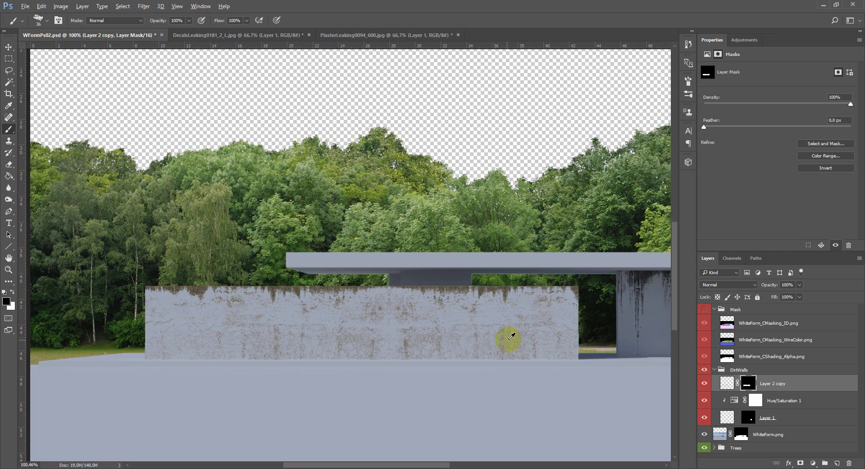
pyautogui.scroll(1, 353, 342)
pyautogui.moveTo(181, 330); pyautogui.dragTo(325, 334)
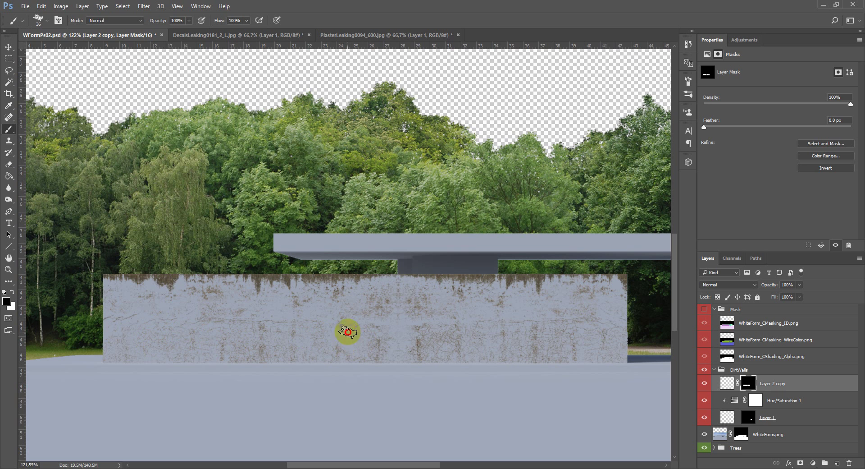
pyautogui.moveTo(349, 371)
pyautogui.mouseDown()
pyautogui.moveTo(320, 336)
pyautogui.moveTo(238, 333)
pyautogui.mouseUp()
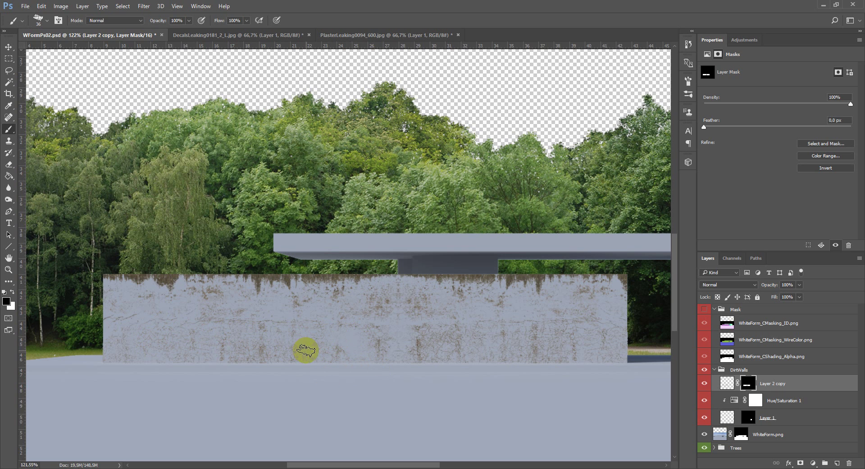
pyautogui.scroll(-5, 426, 337)
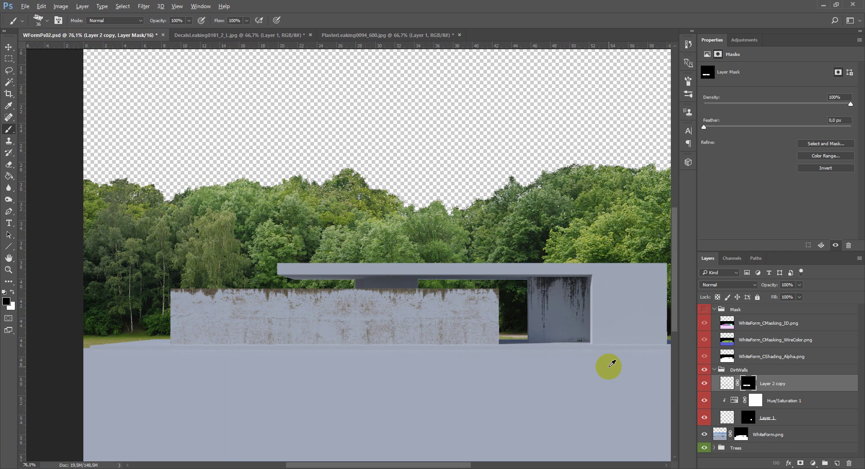
pyautogui.moveTo(533, 278); pyautogui.dragTo(482, 251)
pyautogui.scroll(-1, 501, 281)
pyautogui.click(545, 280)
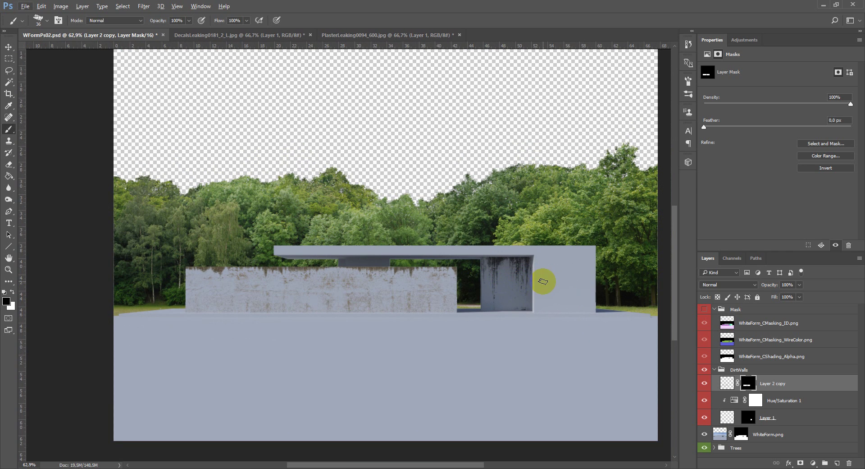
pyautogui.click(251, 269)
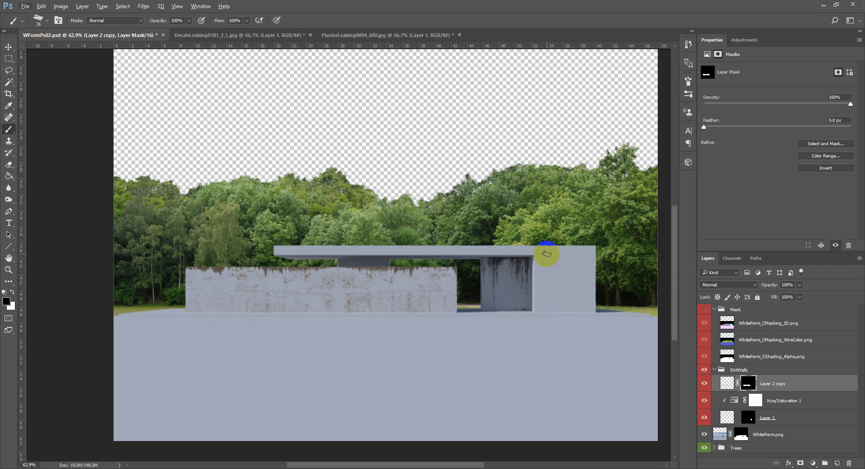